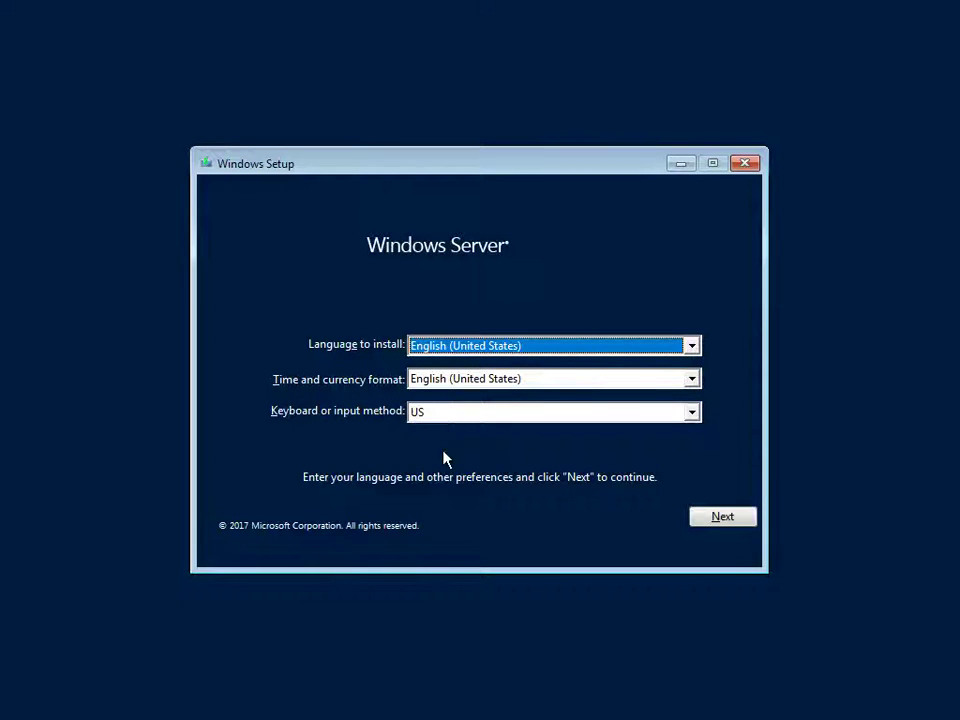
Step: Keep English (United States) language settings, start installing, and skip the product key
click(743, 516)
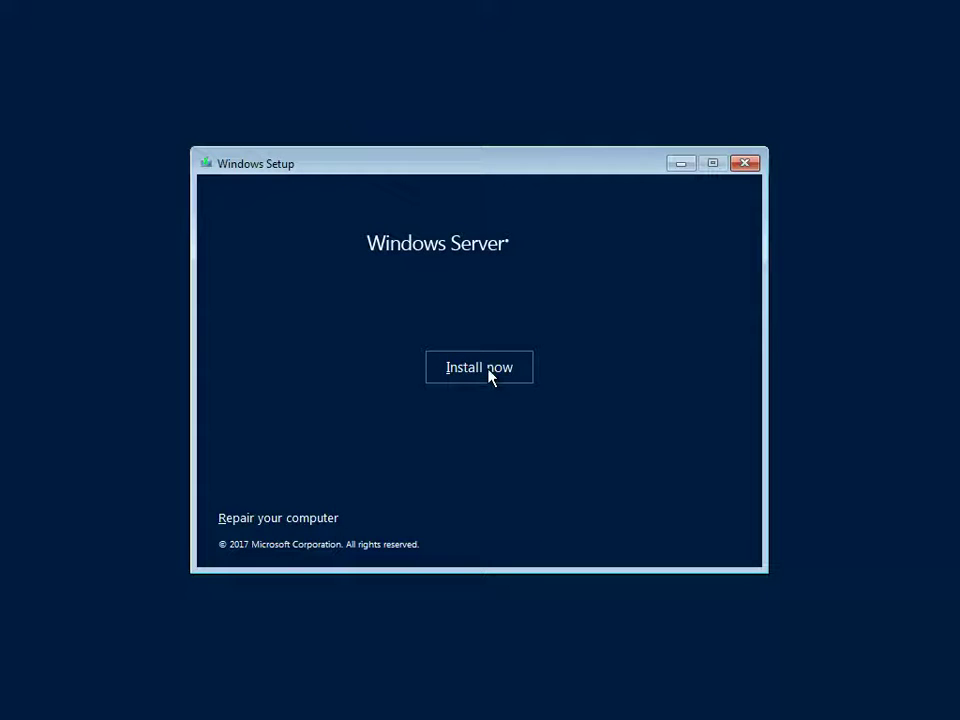
click(490, 368)
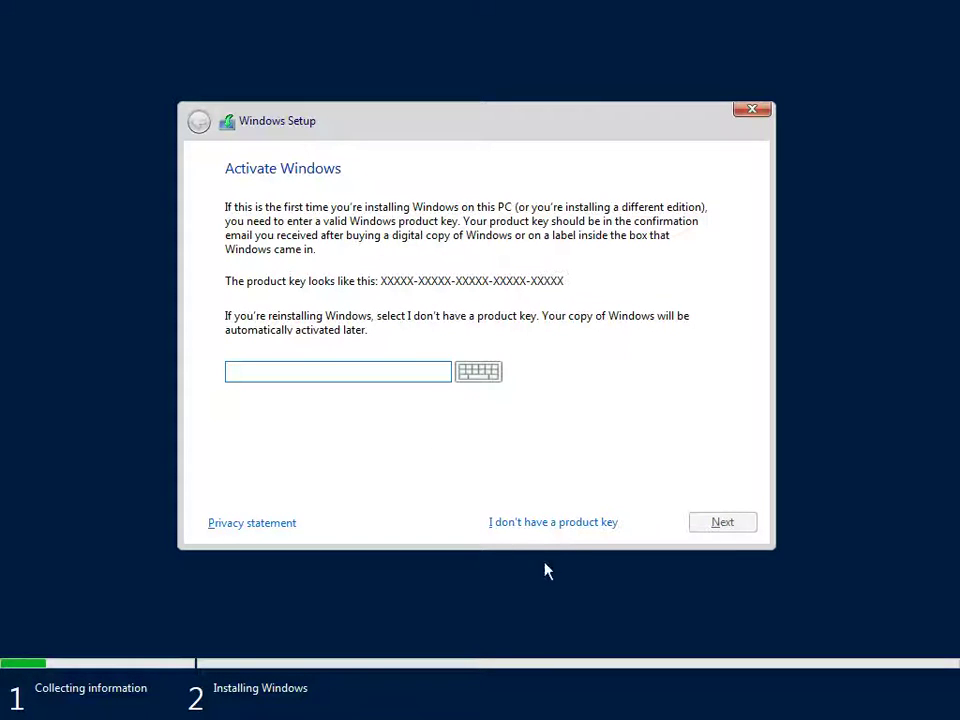
click(572, 524)
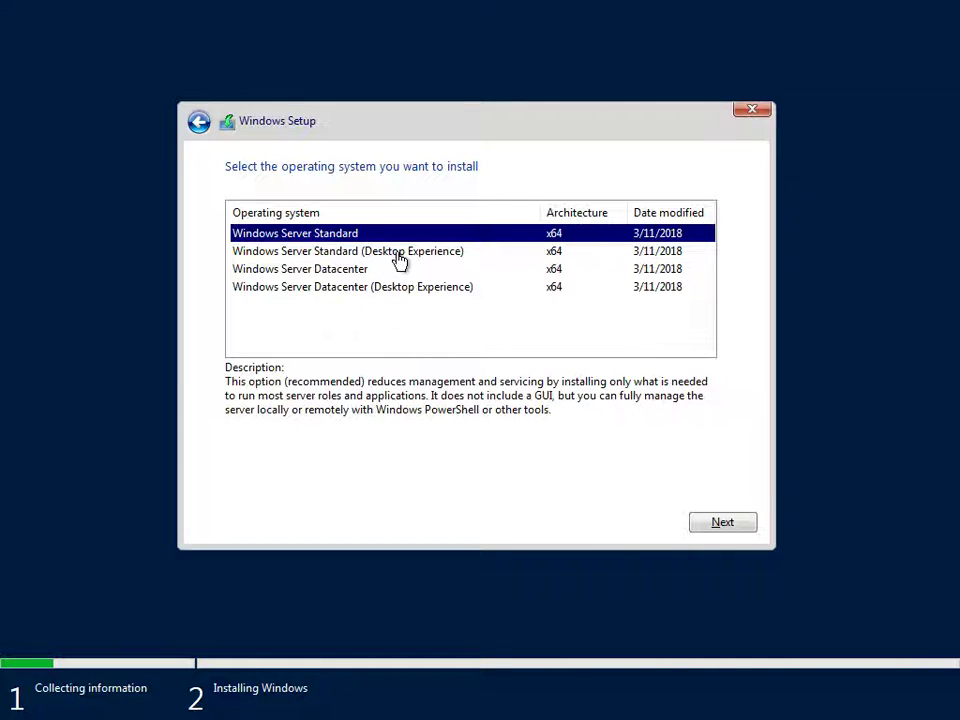
Step: Select Windows Server Standard (Desktop Experience) as the edition and confirm it
click(400, 260)
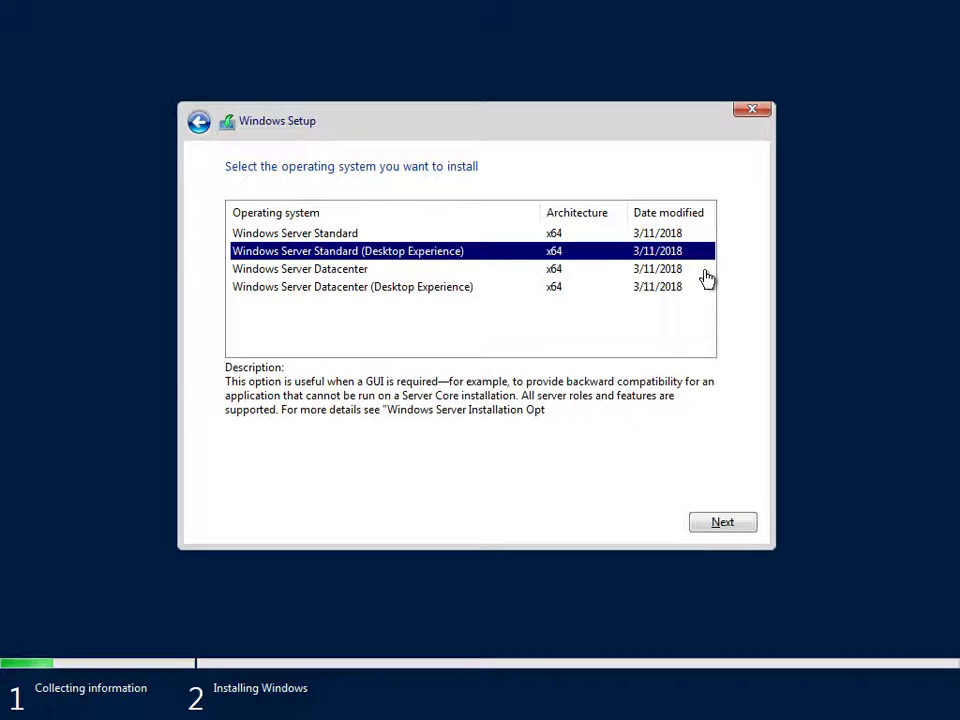
click(745, 529)
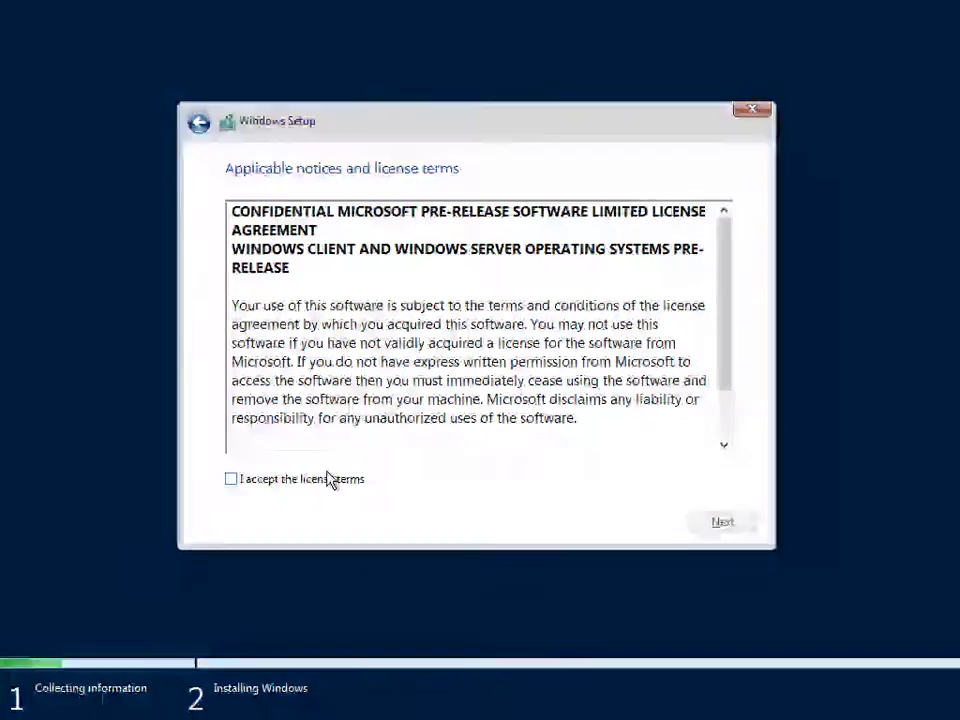
Step: Accept the license terms and start a Custom clean install on Drive 0's unallocated space
click(724, 446)
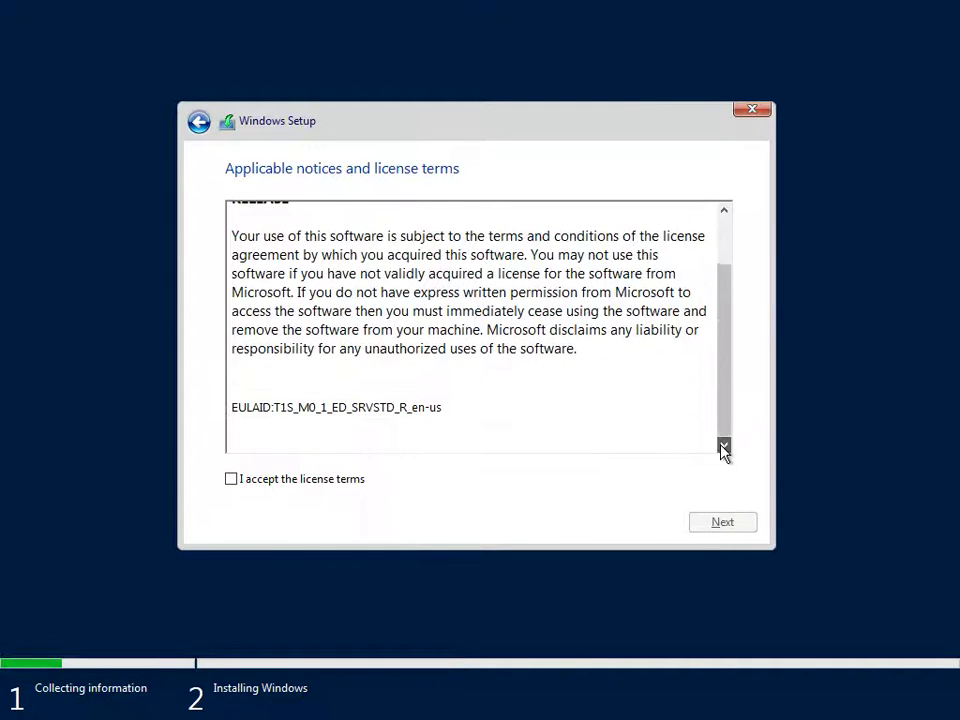
click(271, 481)
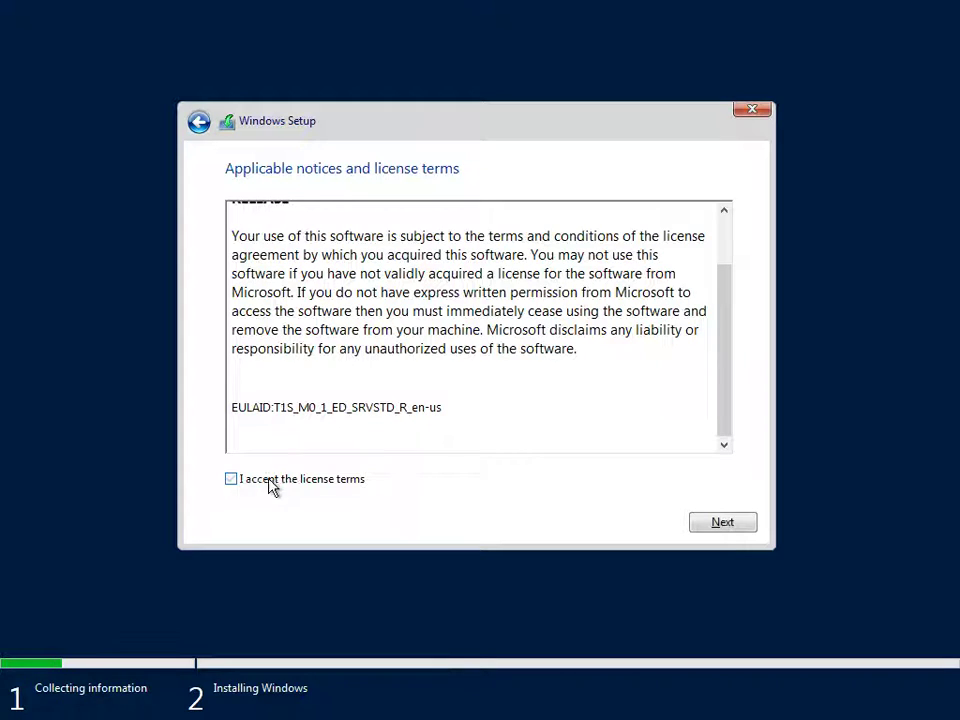
click(726, 534)
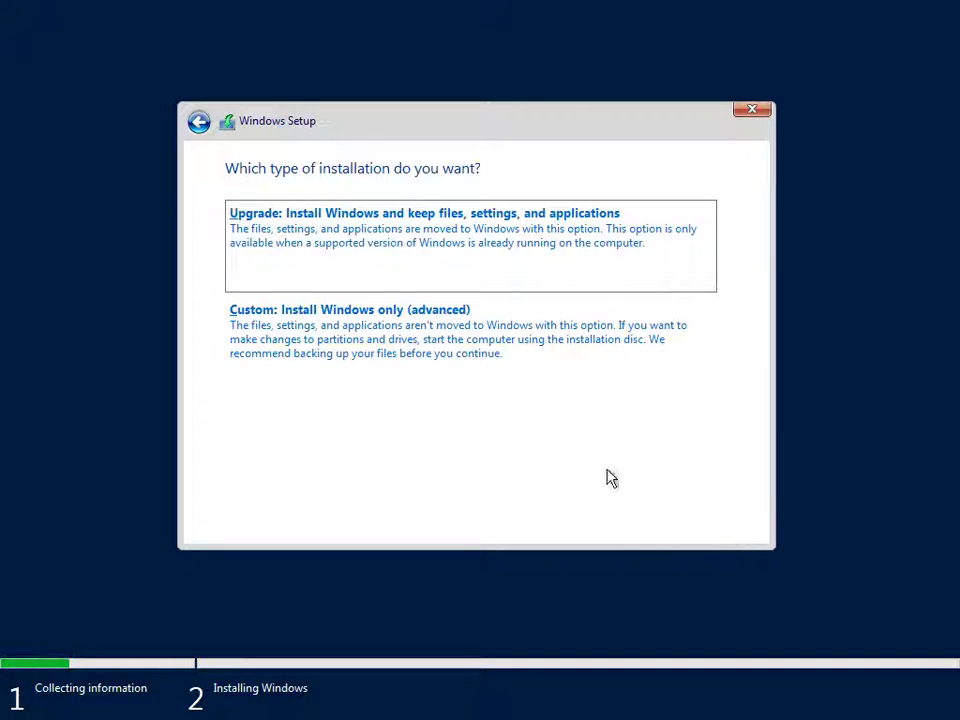
click(398, 370)
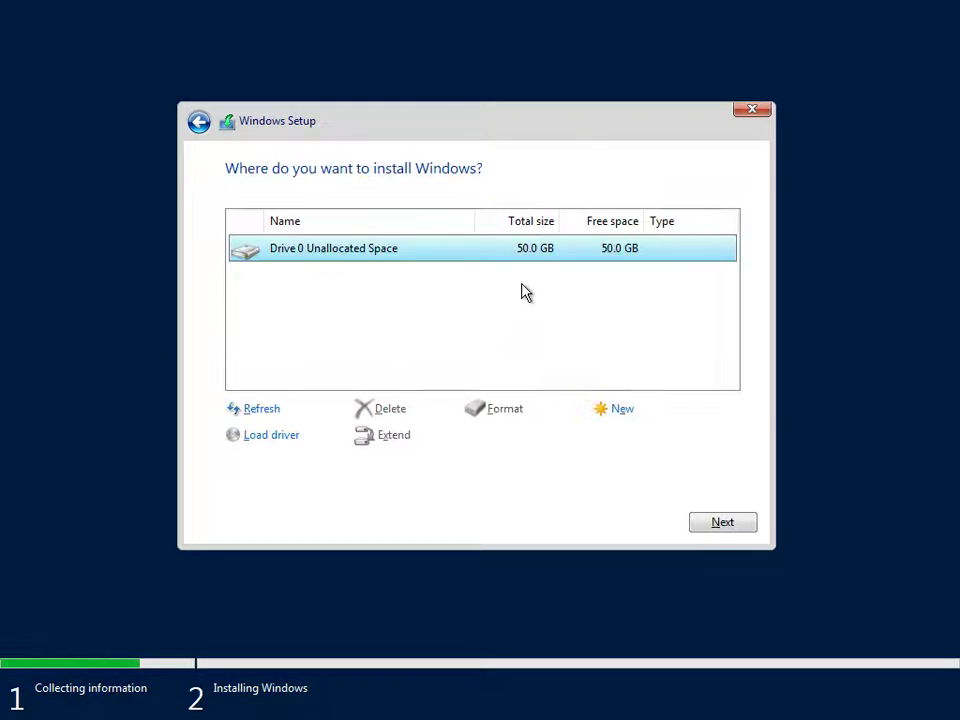
click(743, 523)
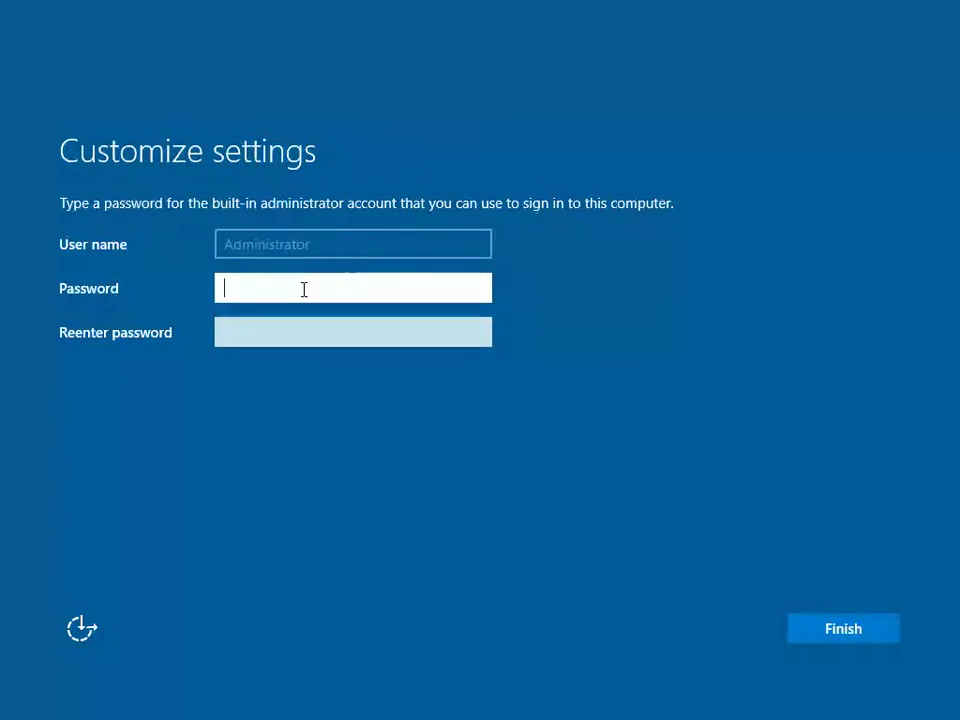
Step: Enter and confirm the built-in Administrator password, then finish setup
text(P@ssw0rd12)
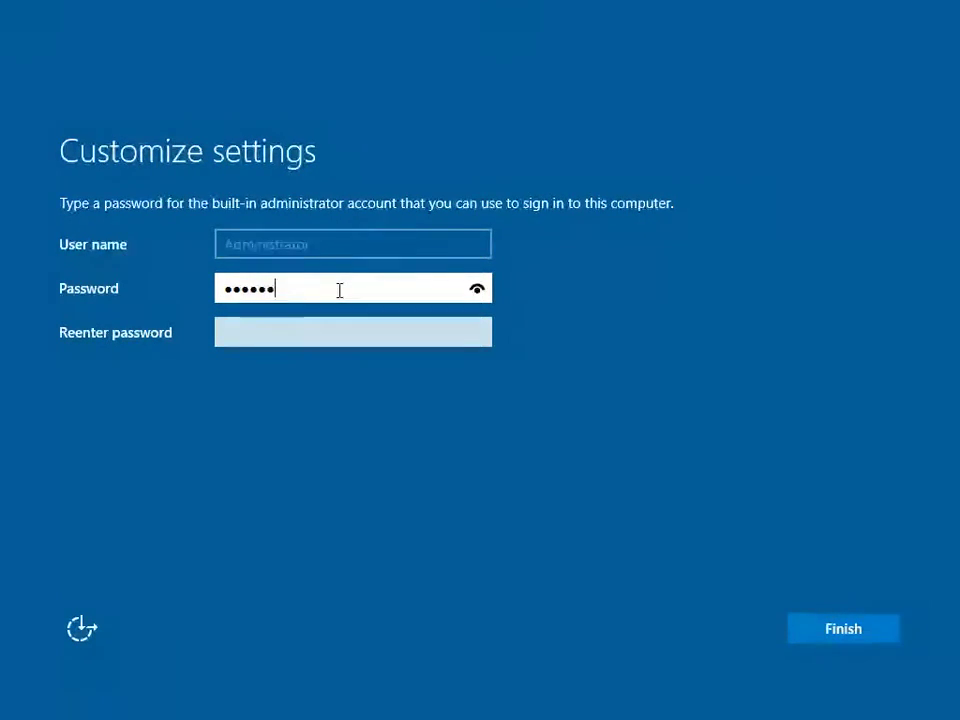
text(34567)
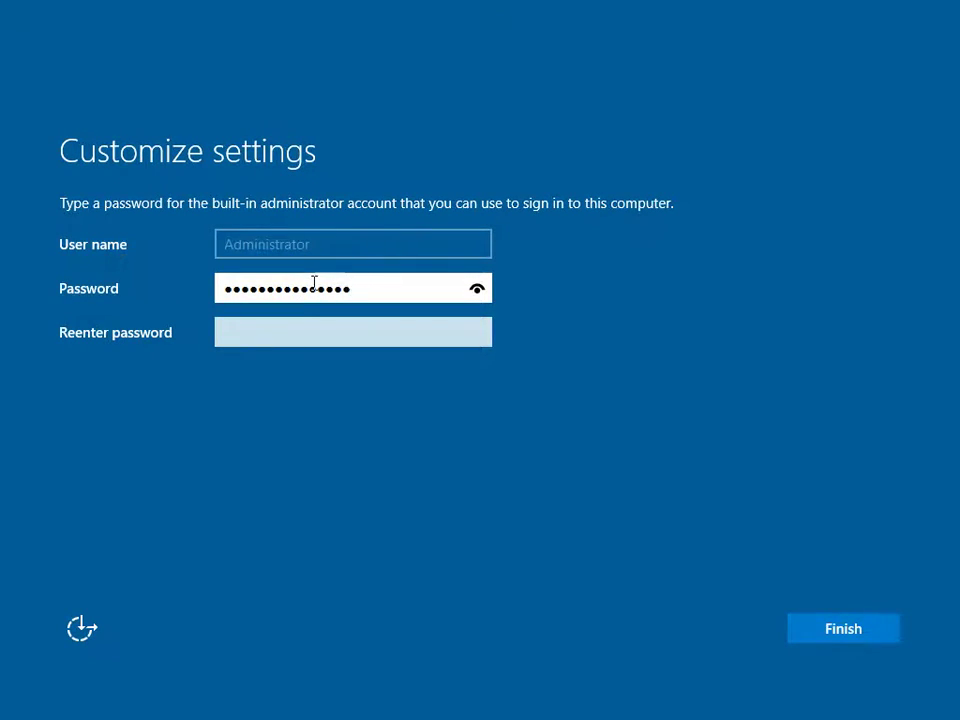
click(291, 337)
text(P@ssw)
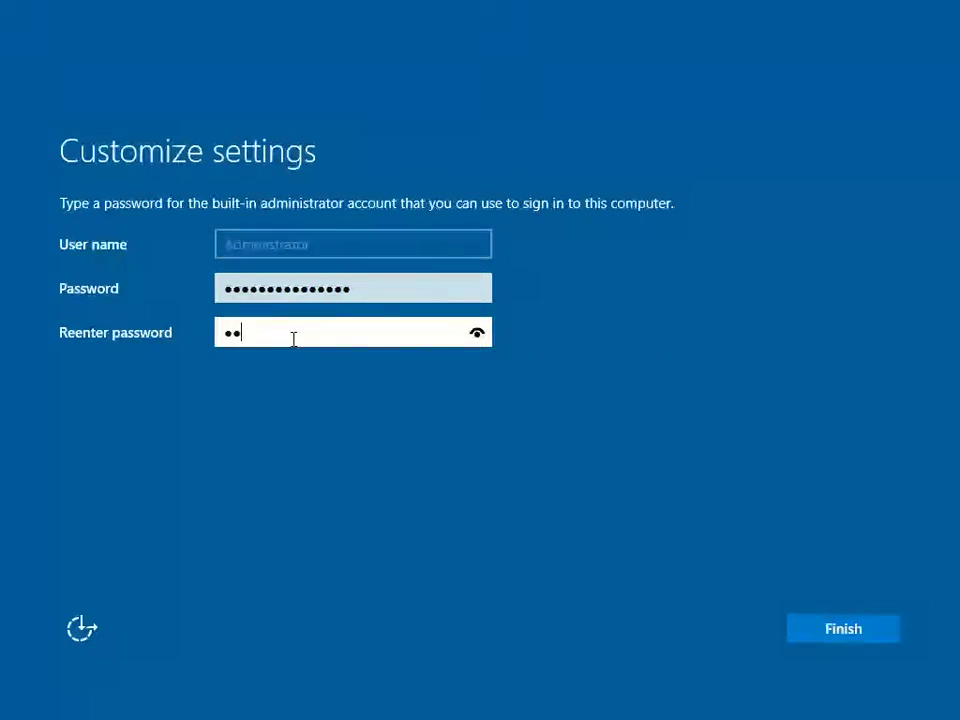
text(0rd123)
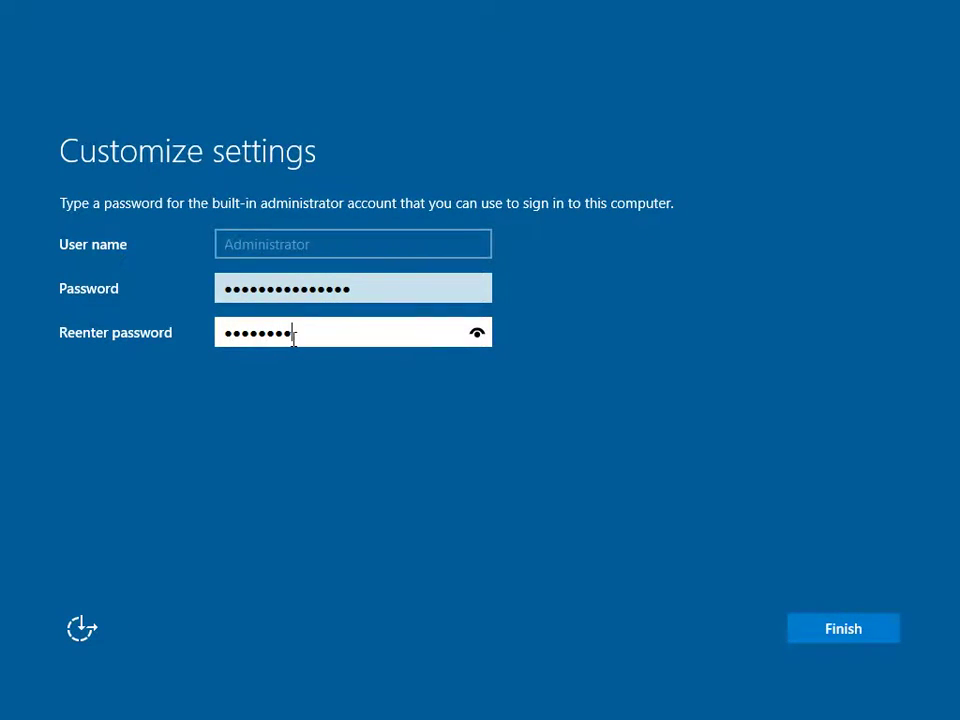
text(4567)
click(829, 634)
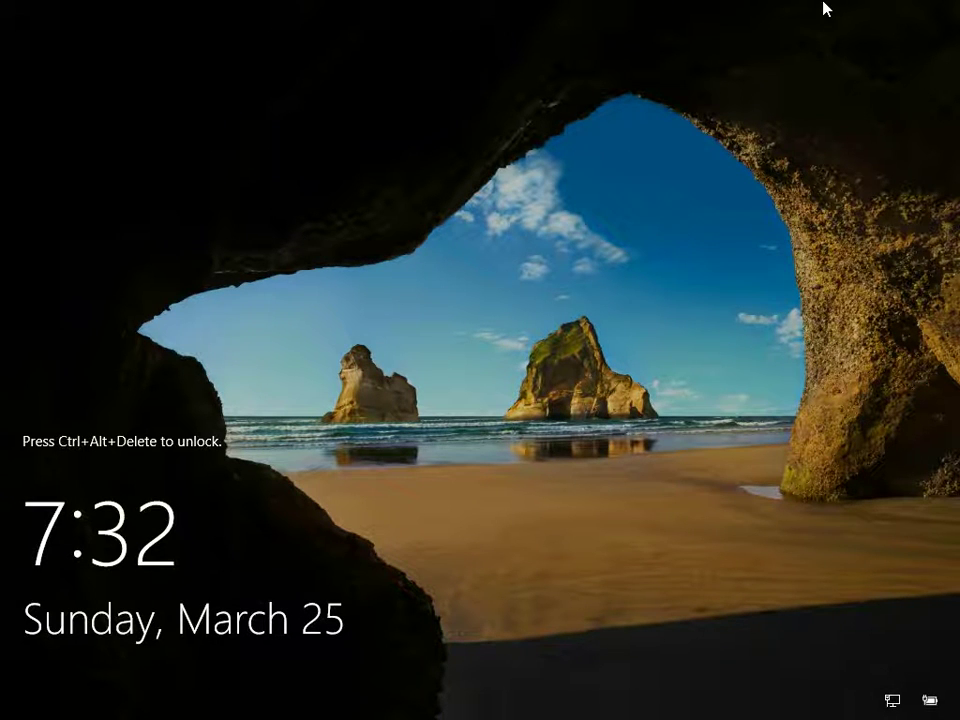
Step: Unlock with Ctrl+Alt+Delete and sign in as Administrator with the account password
key(ctrl+alt+Delete)
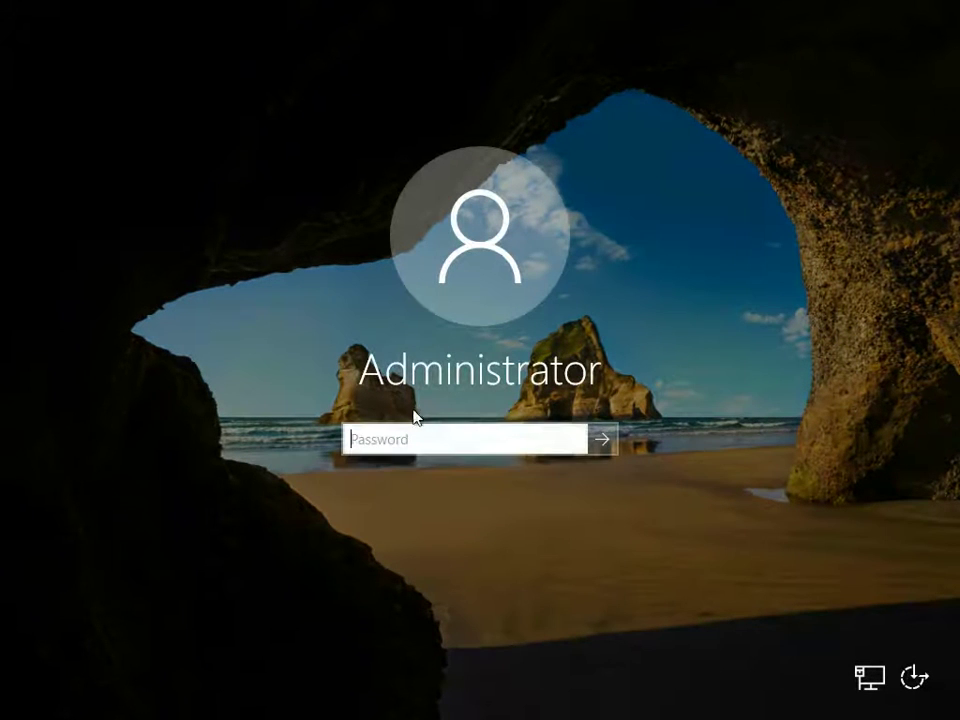
text(•••••)
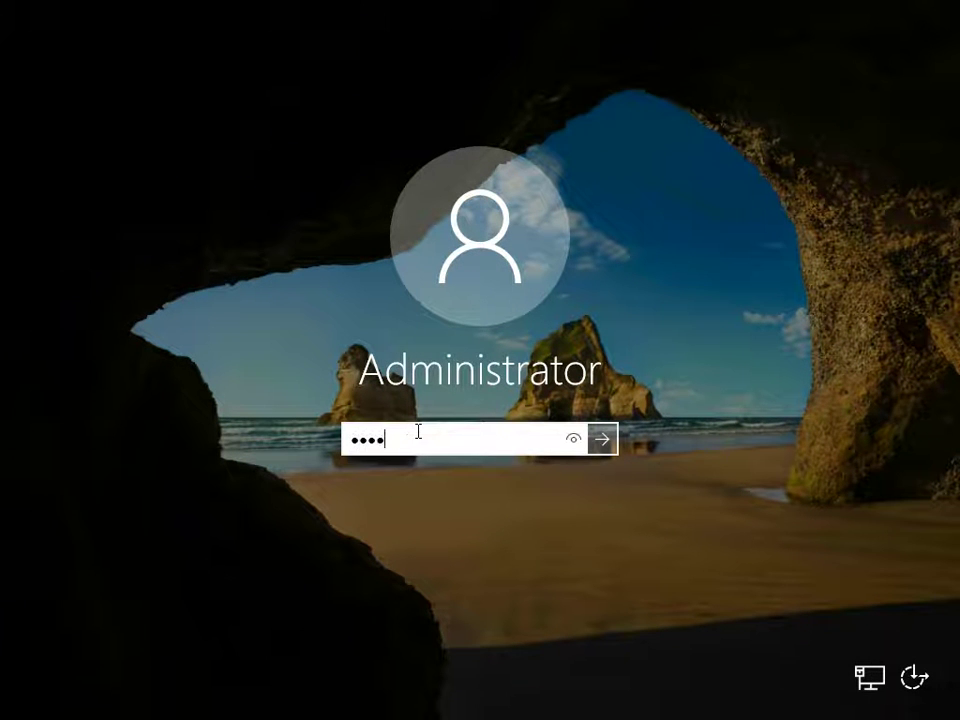
text(••••••••••)
click(603, 439)
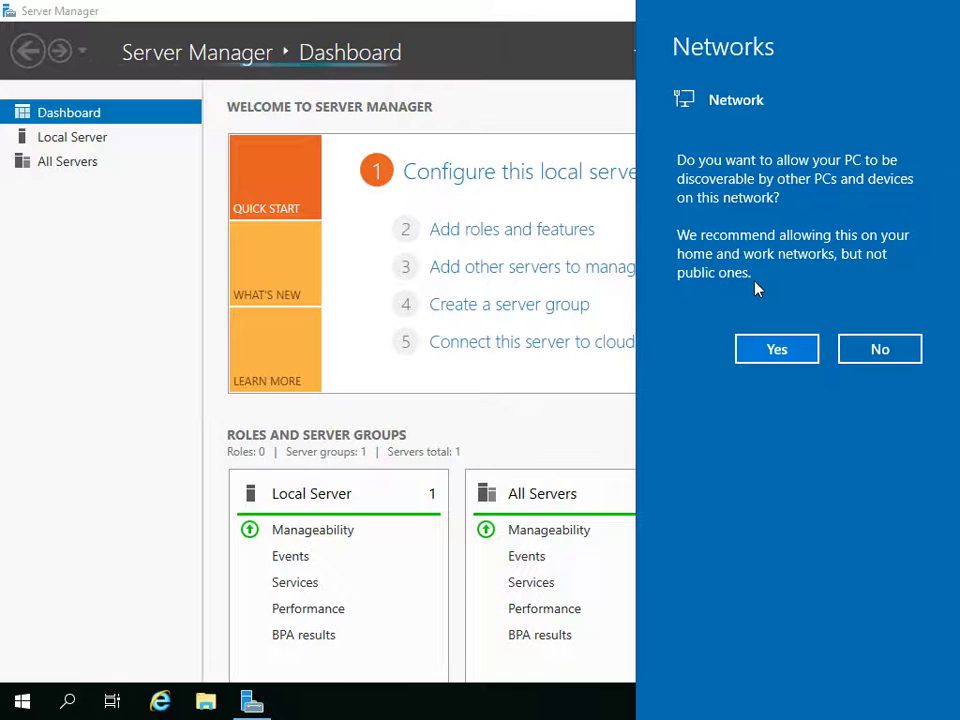
Step: Answer Yes to the Networks discoverability prompt to reveal the full Dashboard
click(788, 353)
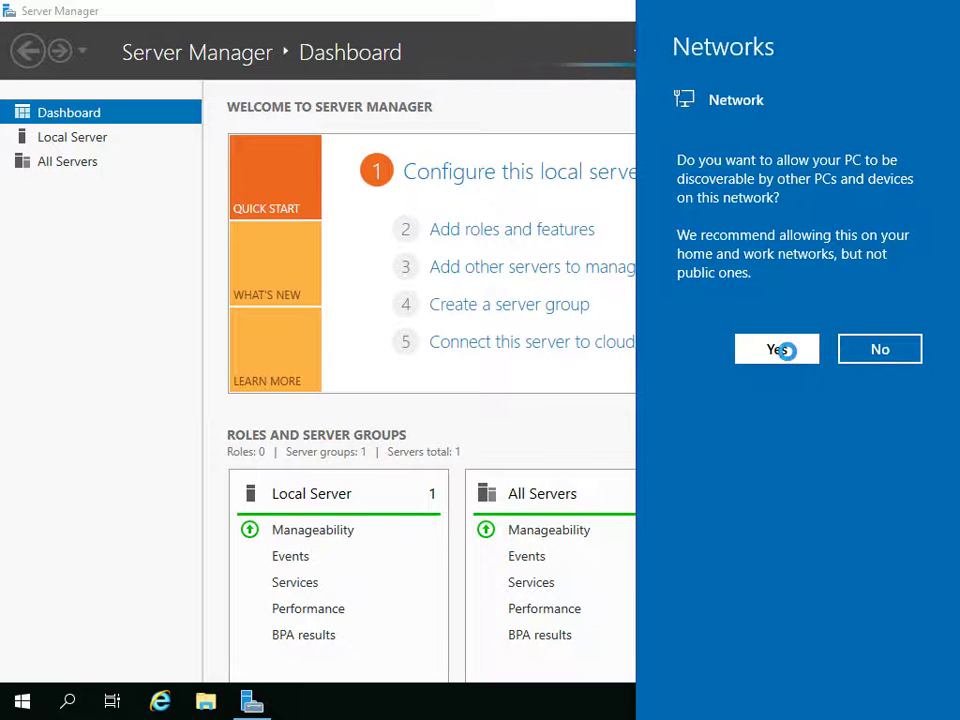
click(788, 350)
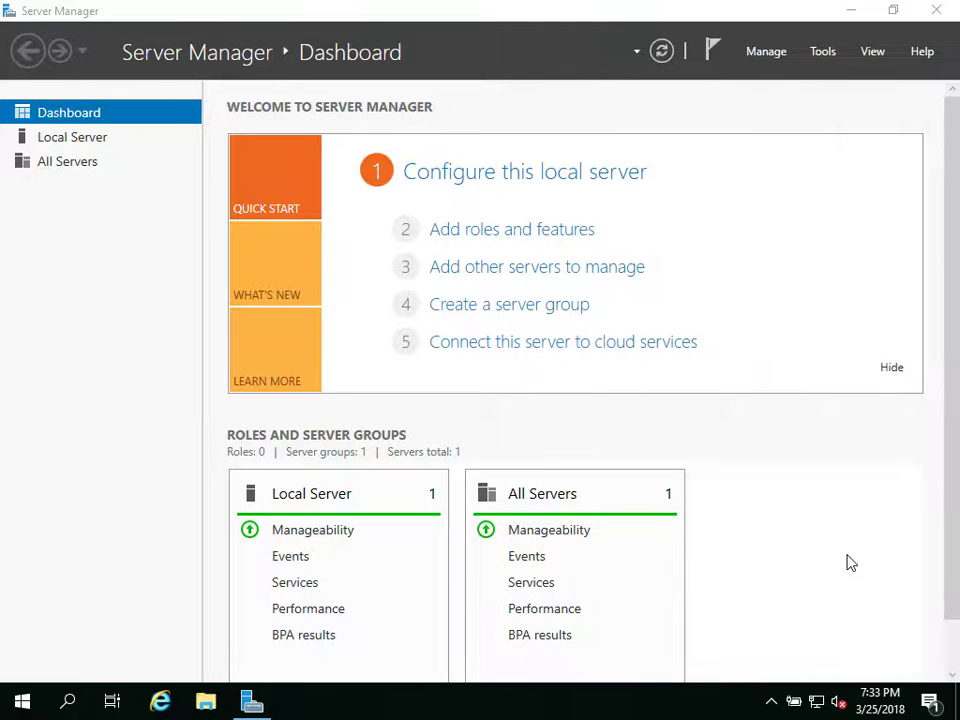
Step: Minimize the Server Manager window to show the desktop
click(851, 12)
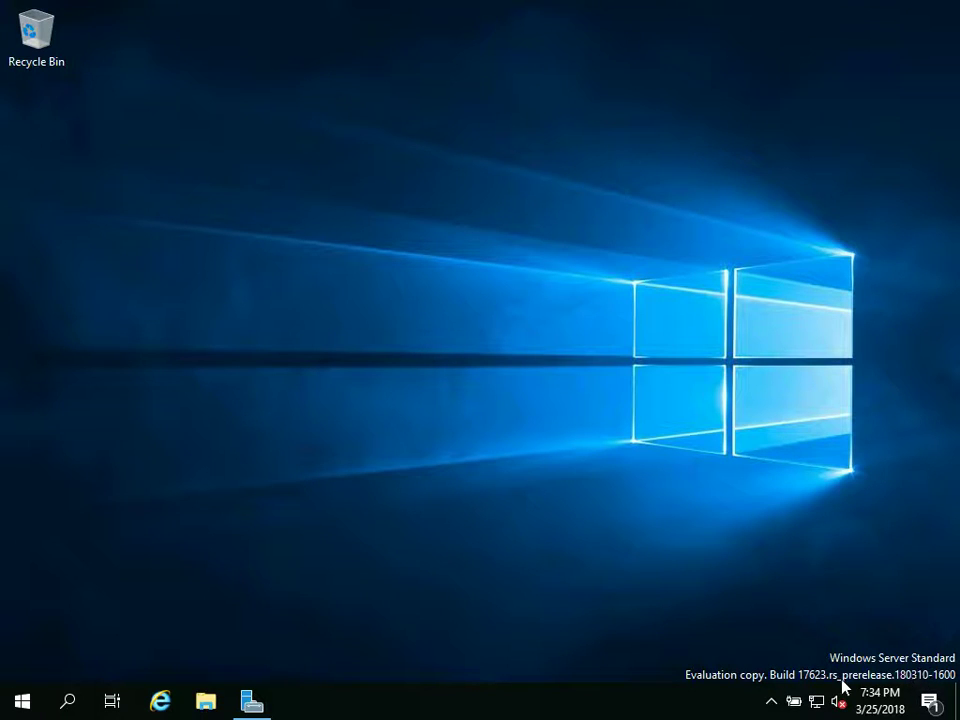
Step: Show This PC in a maximized File Explorer window with drives C: and D:
click(257, 690)
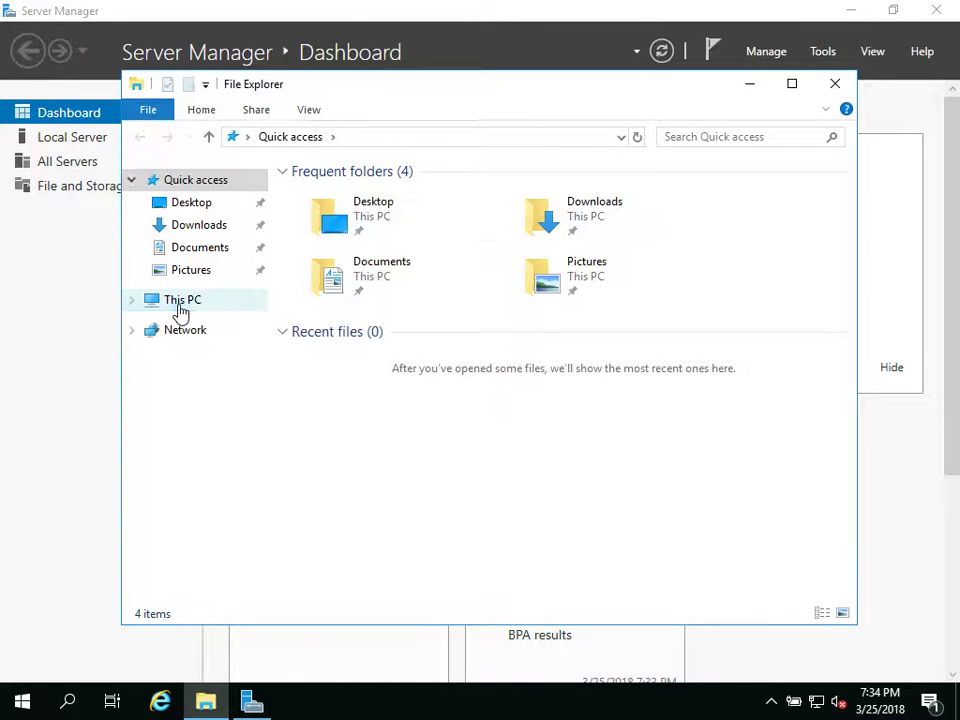
click(181, 303)
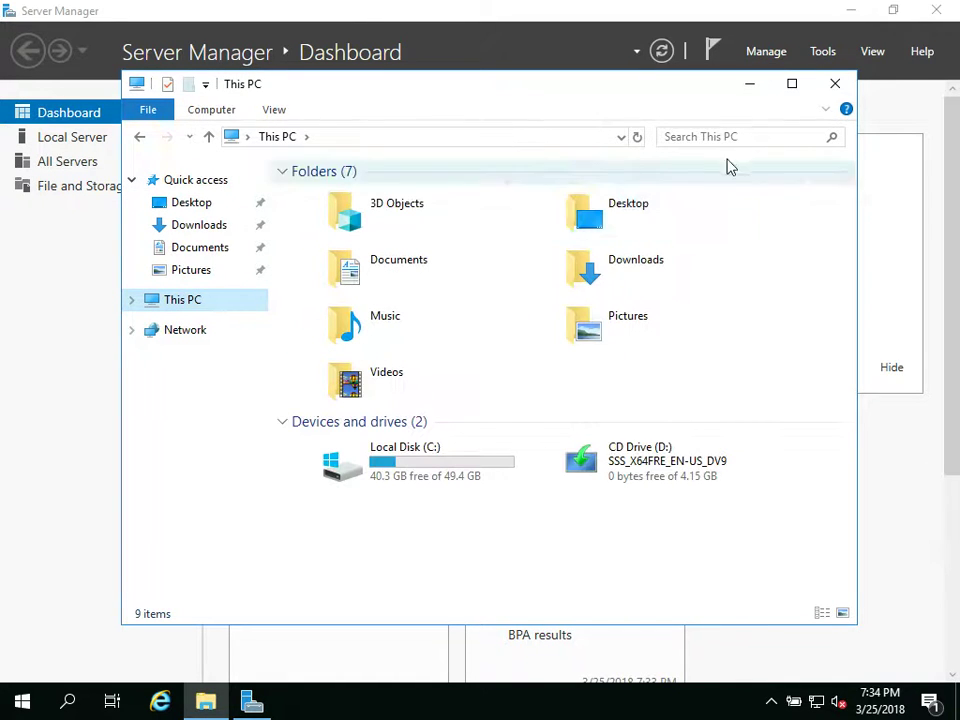
click(792, 83)
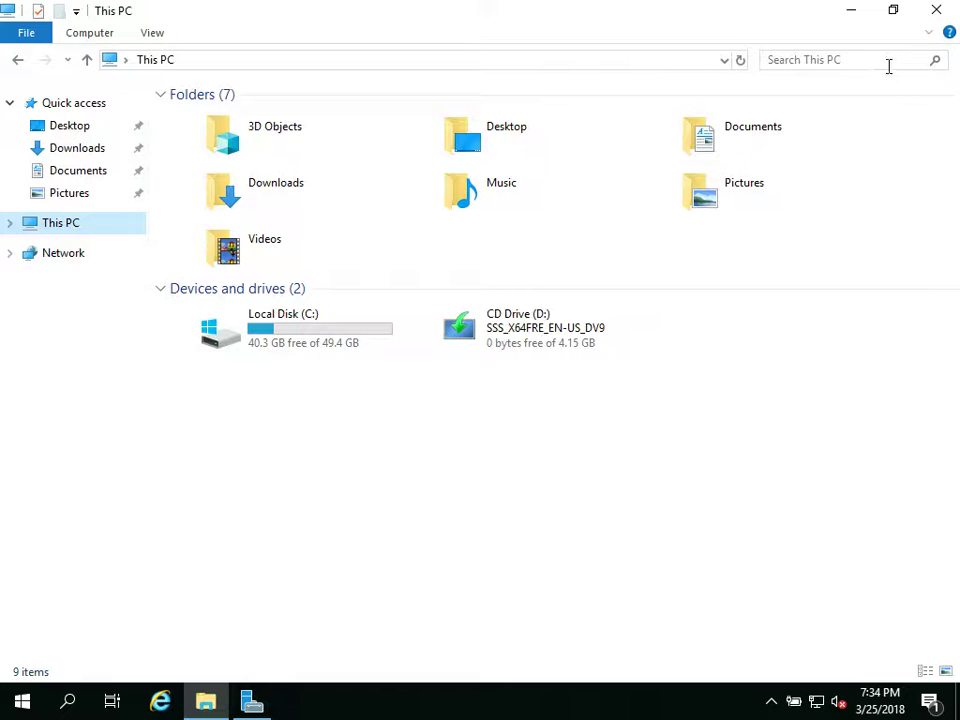
Step: Close File Explorer and open the Time zone setting from Server Manager's Local Server properties
click(938, 12)
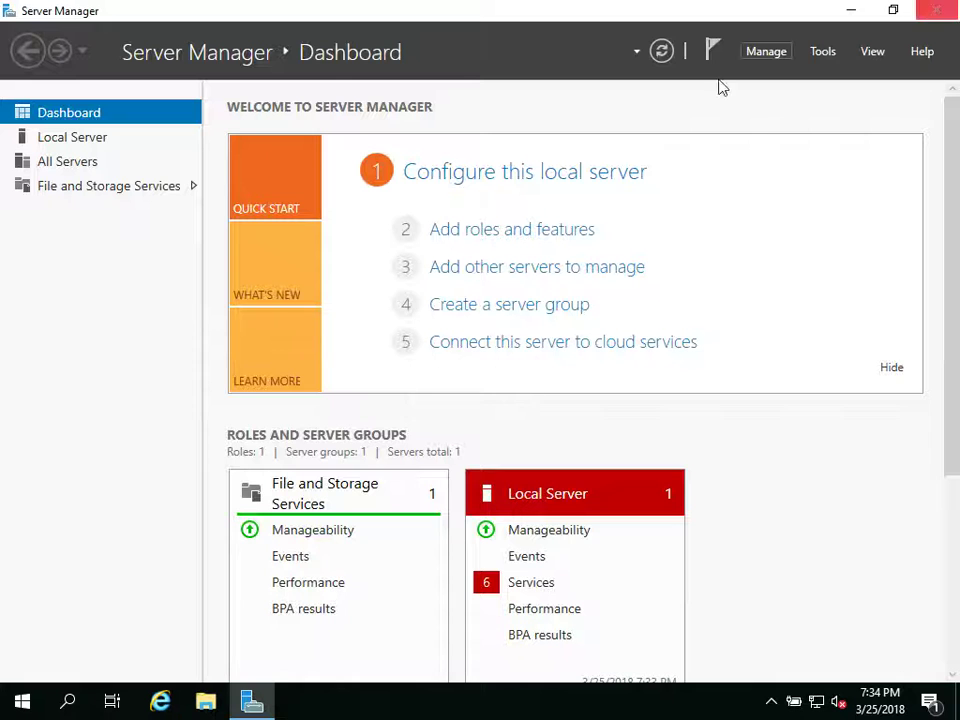
click(80, 137)
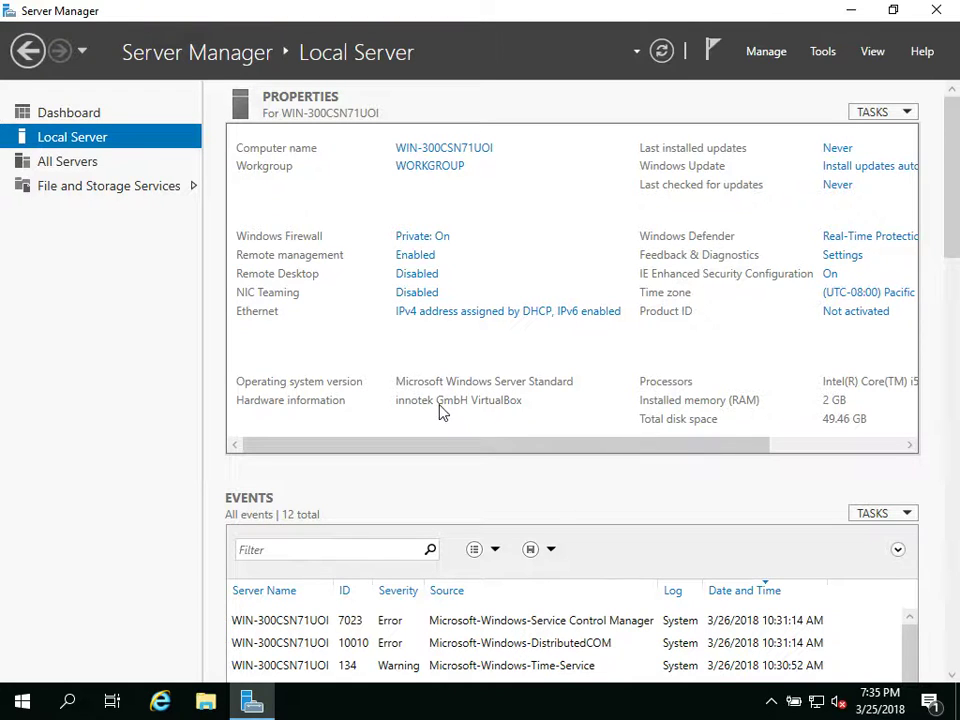
click(799, 448)
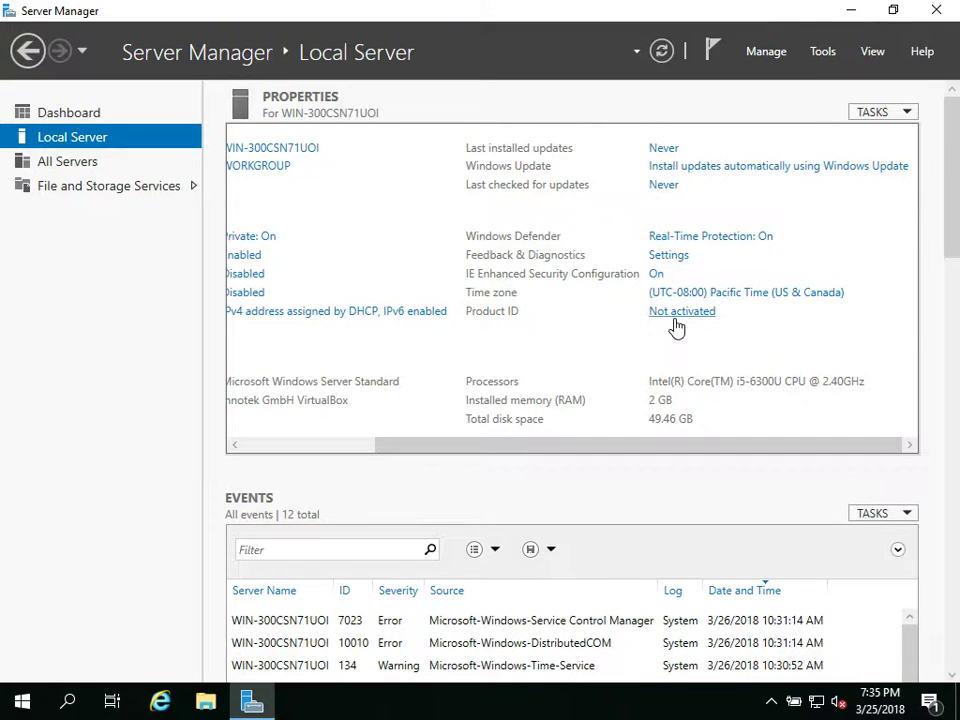
click(740, 294)
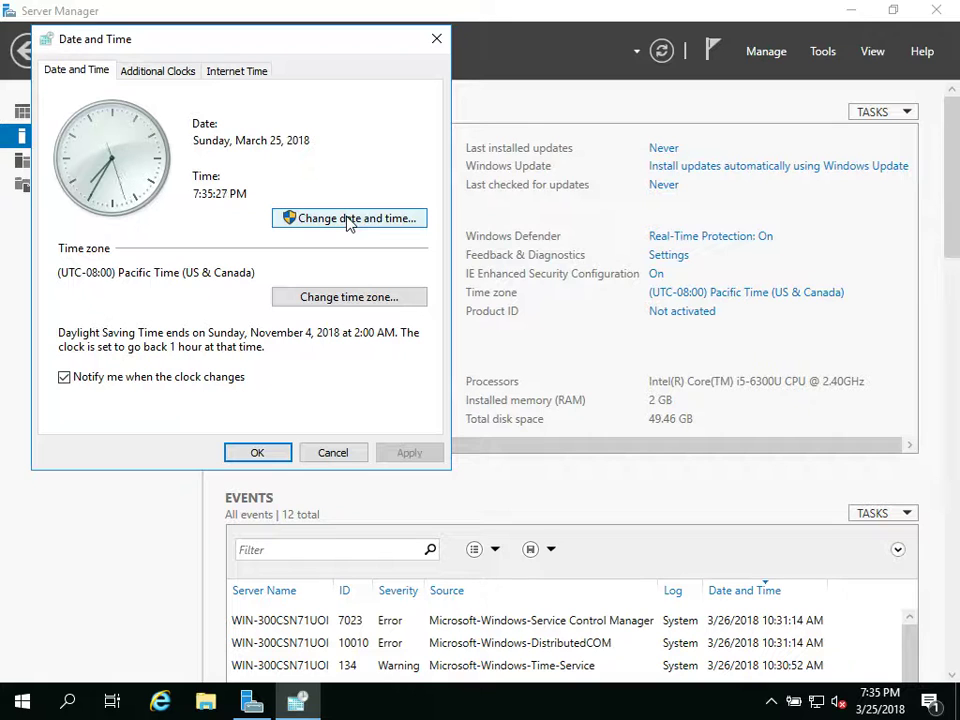
Step: Change the time zone to (UTC+08:00) Kuala Lumpur, Singapore and close Date and Time
click(378, 303)
click(238, 152)
scroll(290, 340, down, 1)
scroll(295, 360, down, 20)
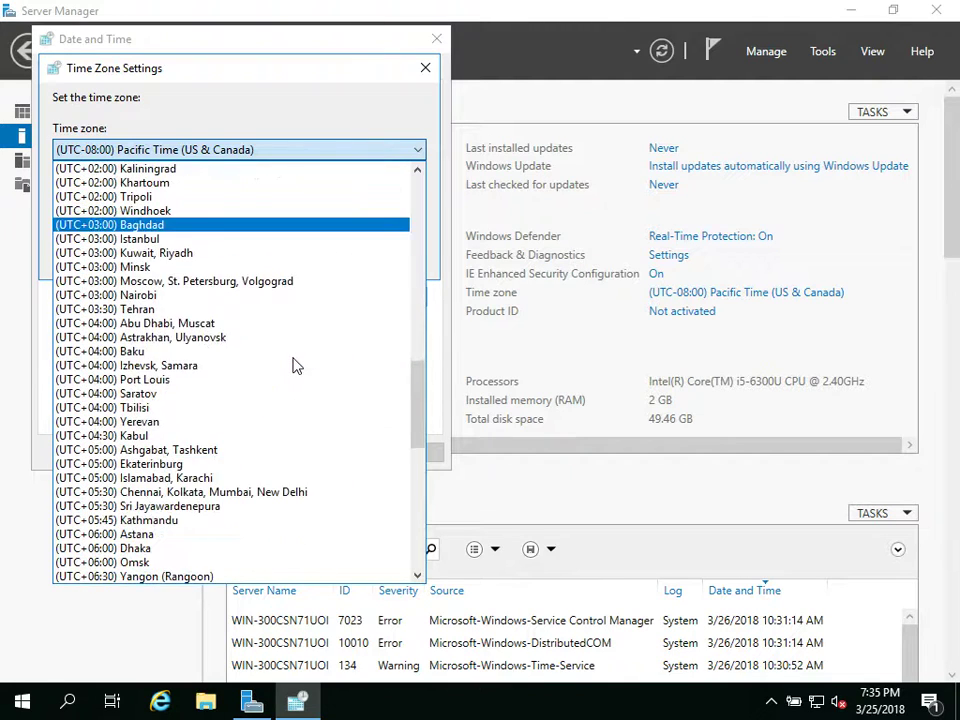
scroll(295, 366, down, 2)
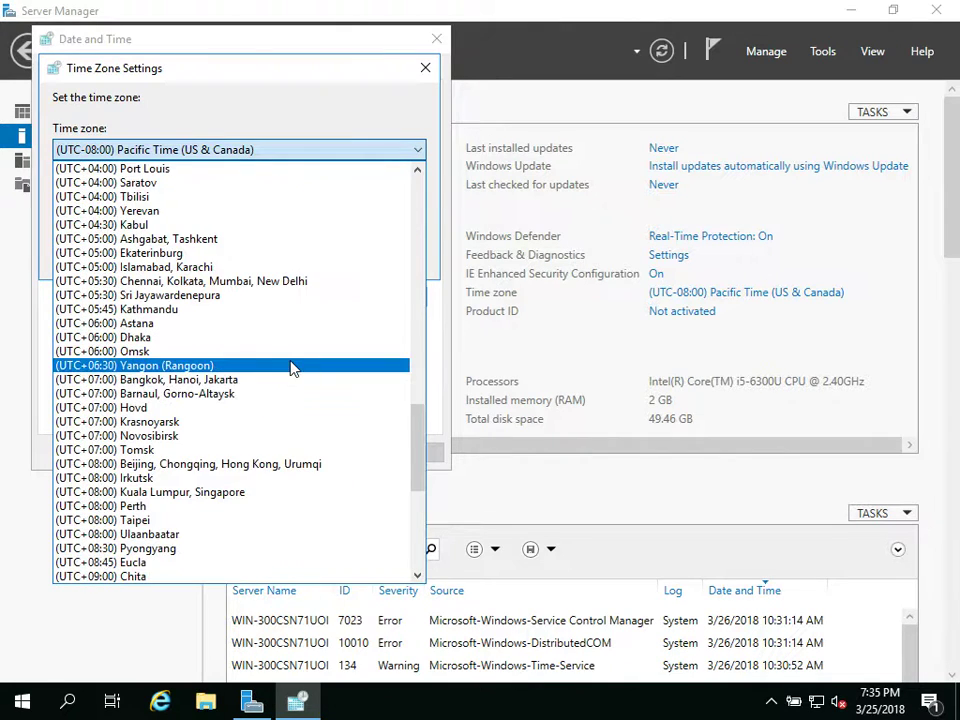
click(216, 492)
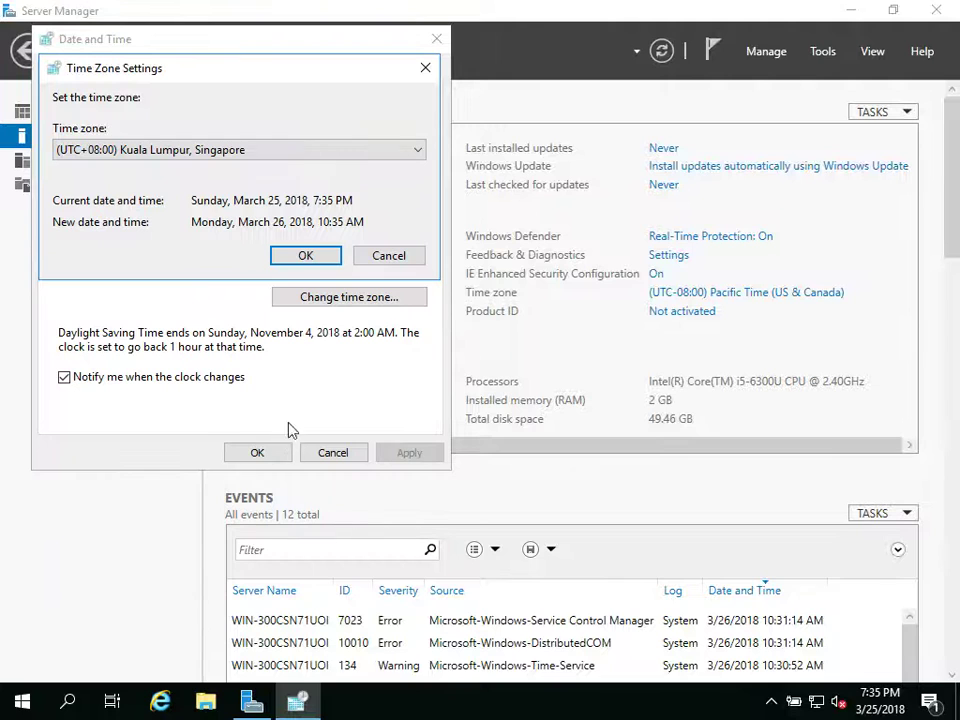
click(307, 256)
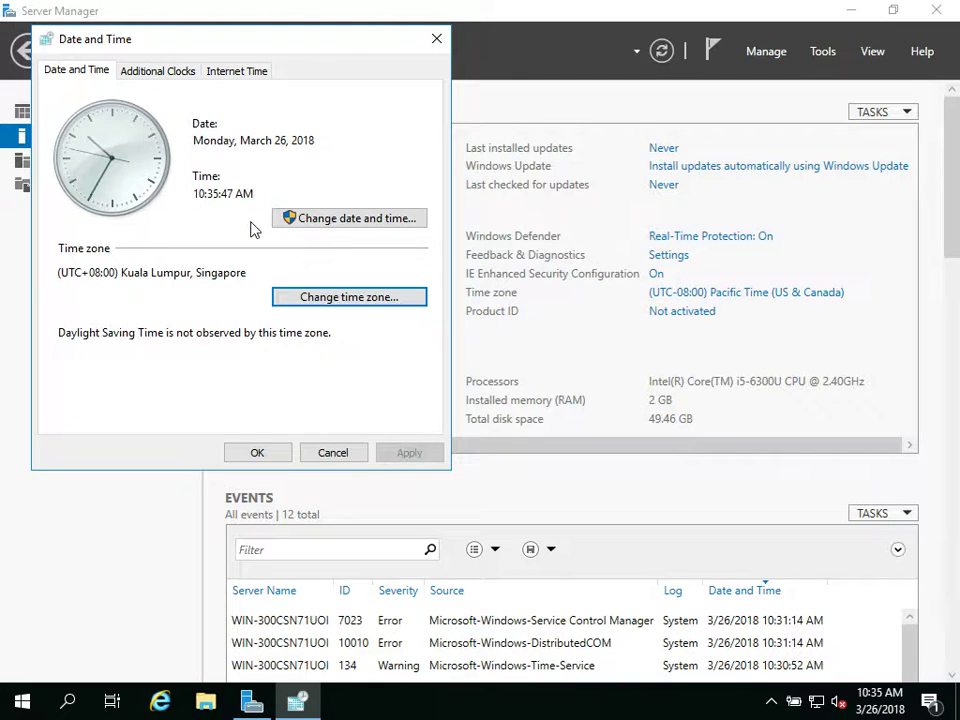
click(266, 455)
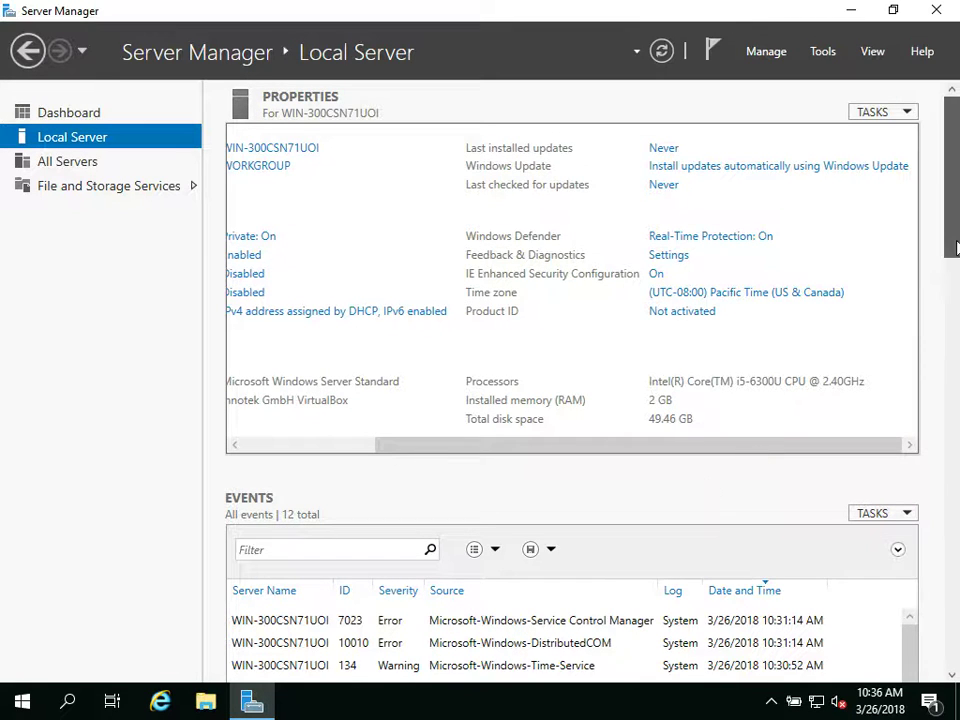
Step: Reload the Local Server properties via Dashboard so the time zone shows (UTC+08:00) Kuala Lumpur, Singapore
scroll(955, 272, down, 2)
drag(955, 272, 957, 212)
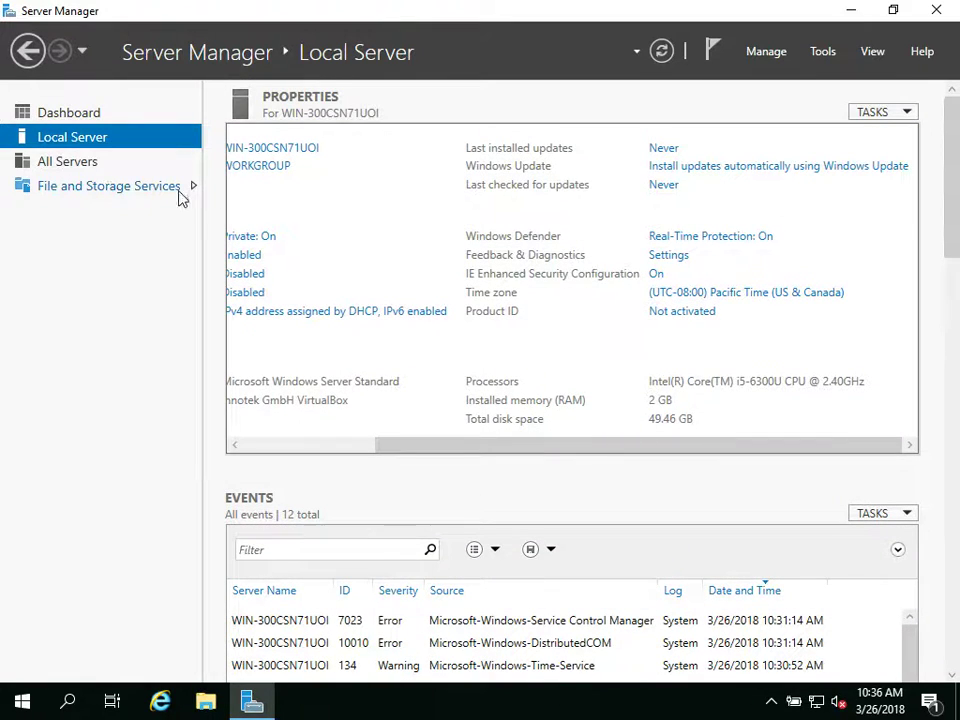
click(90, 115)
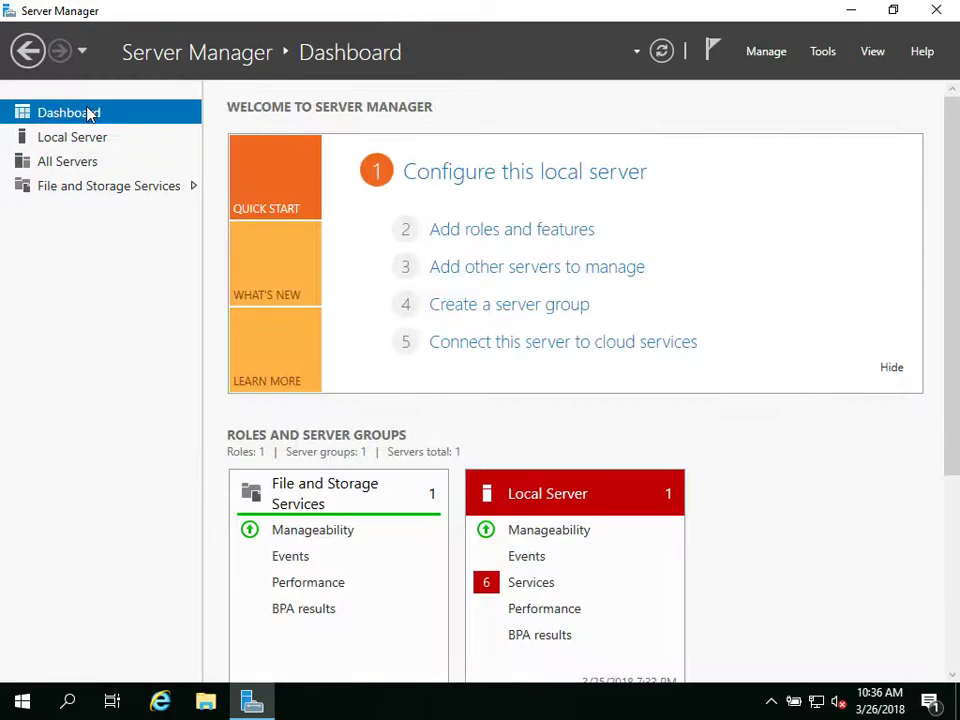
click(80, 140)
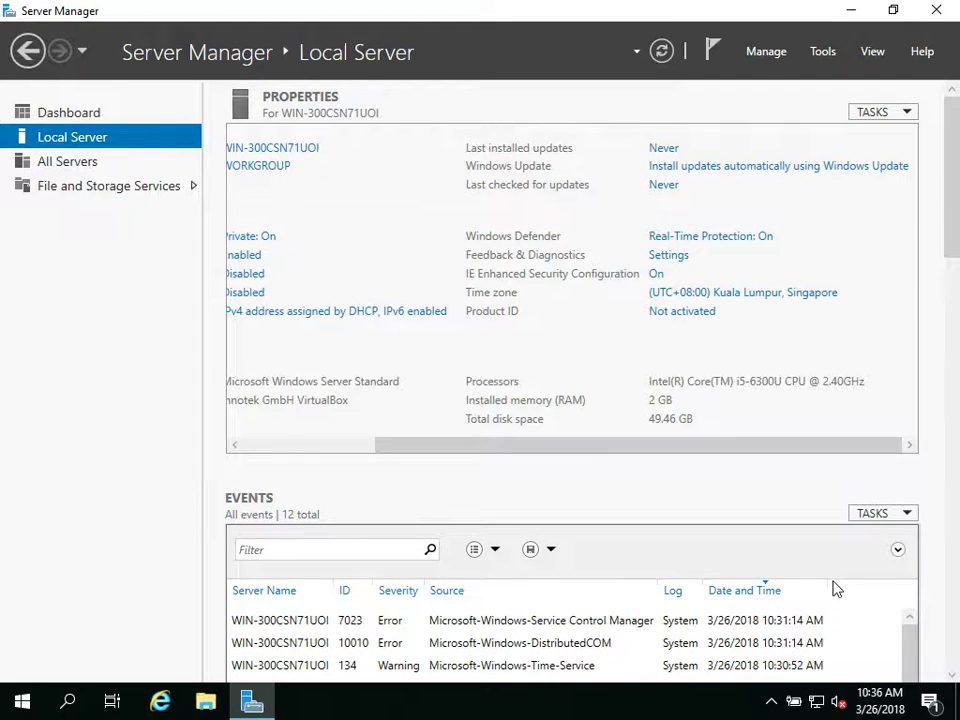
Step: Show the maximized System About page's Windows specifications: Windows Server Standard 1803, build 17623.1002
right_click(20, 705)
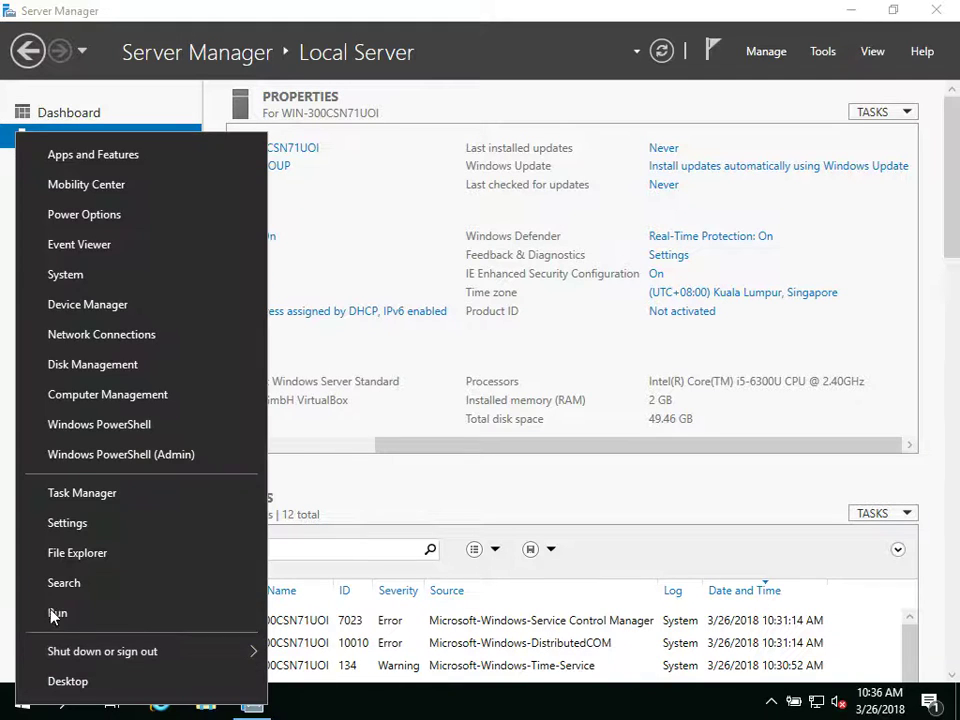
click(103, 285)
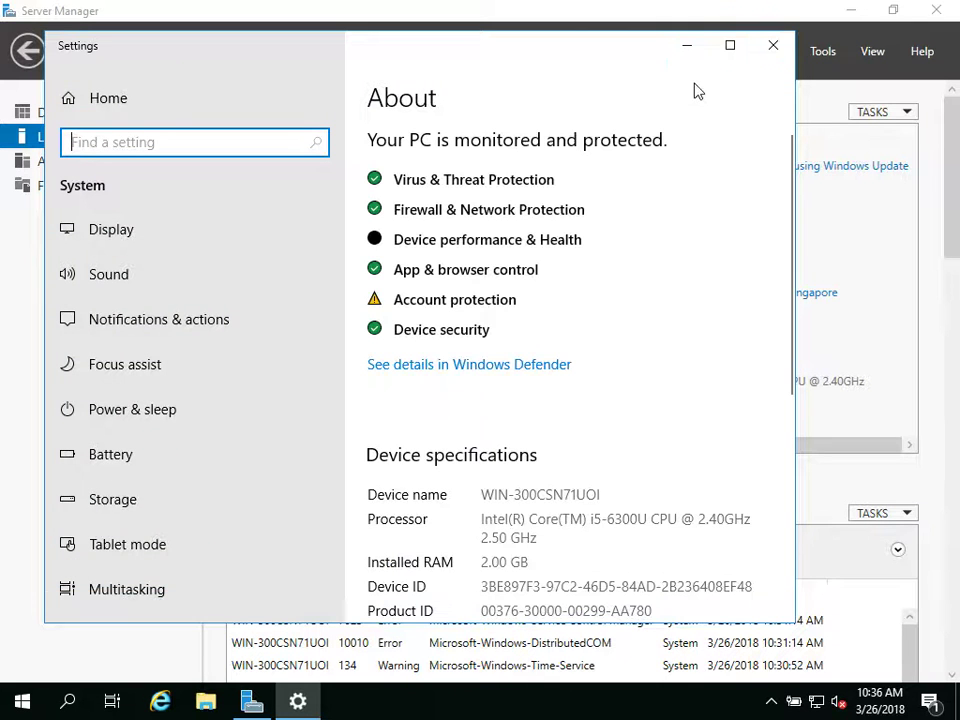
click(730, 46)
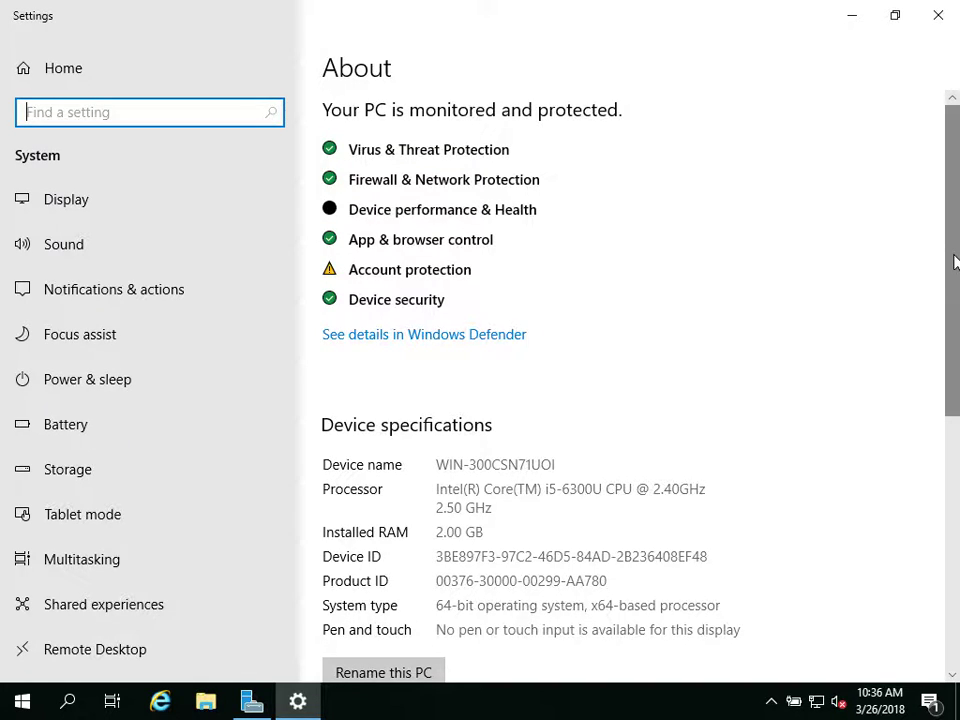
drag(953, 262, 958, 505)
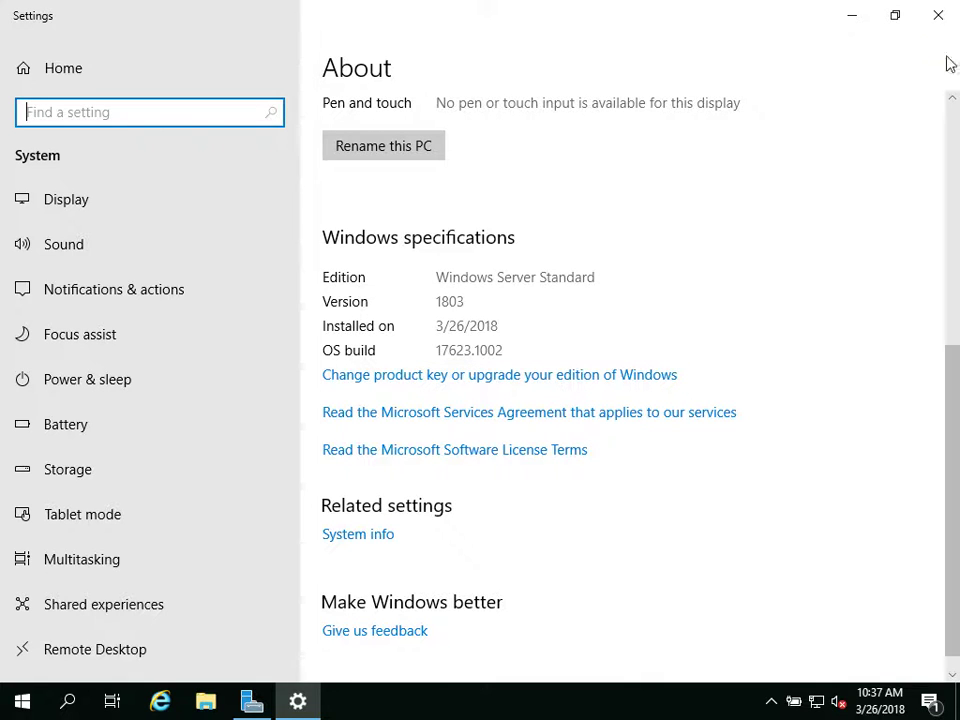
Step: Close Settings and launch Notepad by searching 'notepad'
click(947, 10)
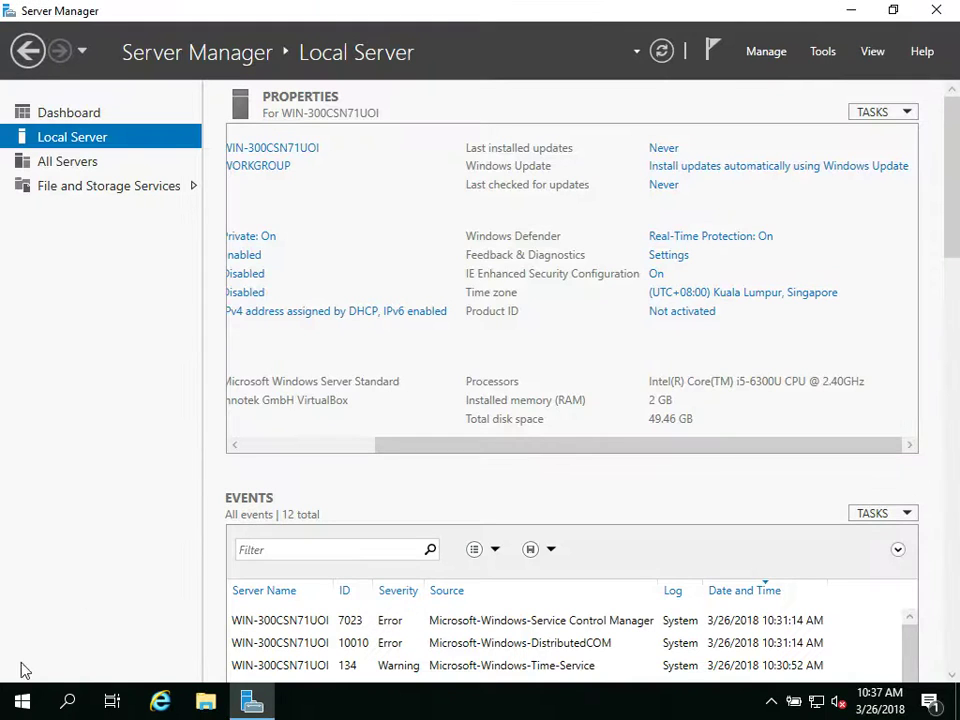
click(63, 706)
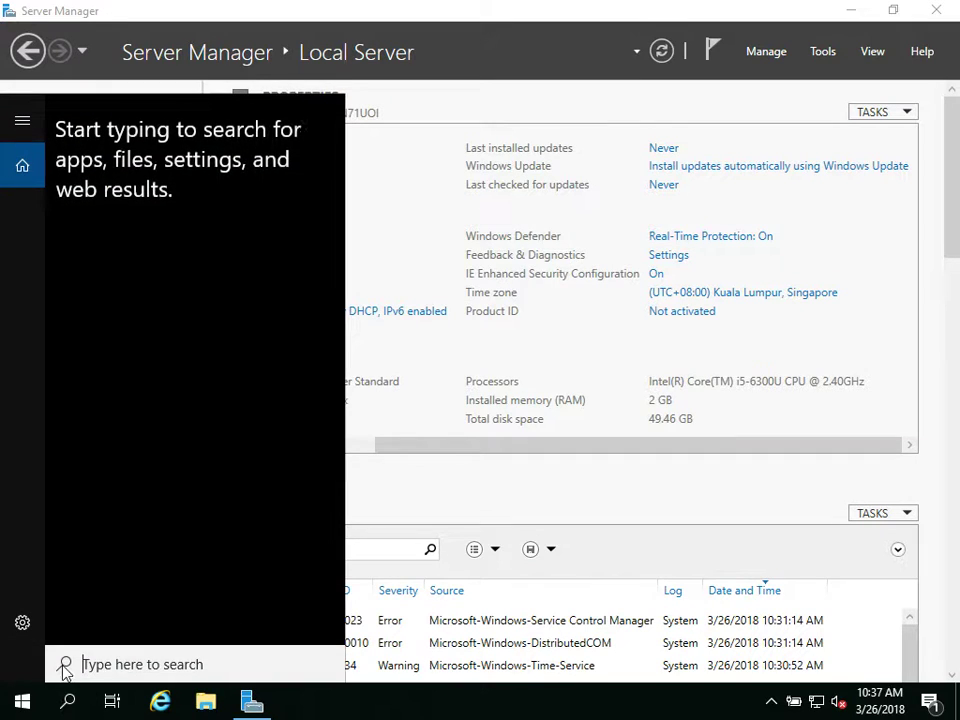
text(notepad)
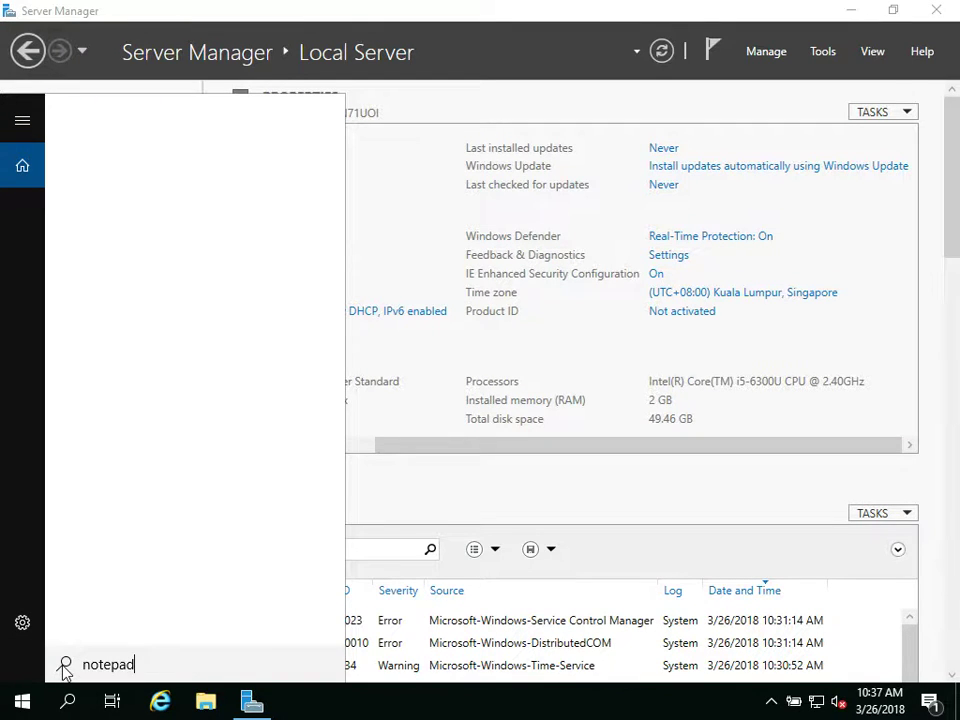
key(Return)
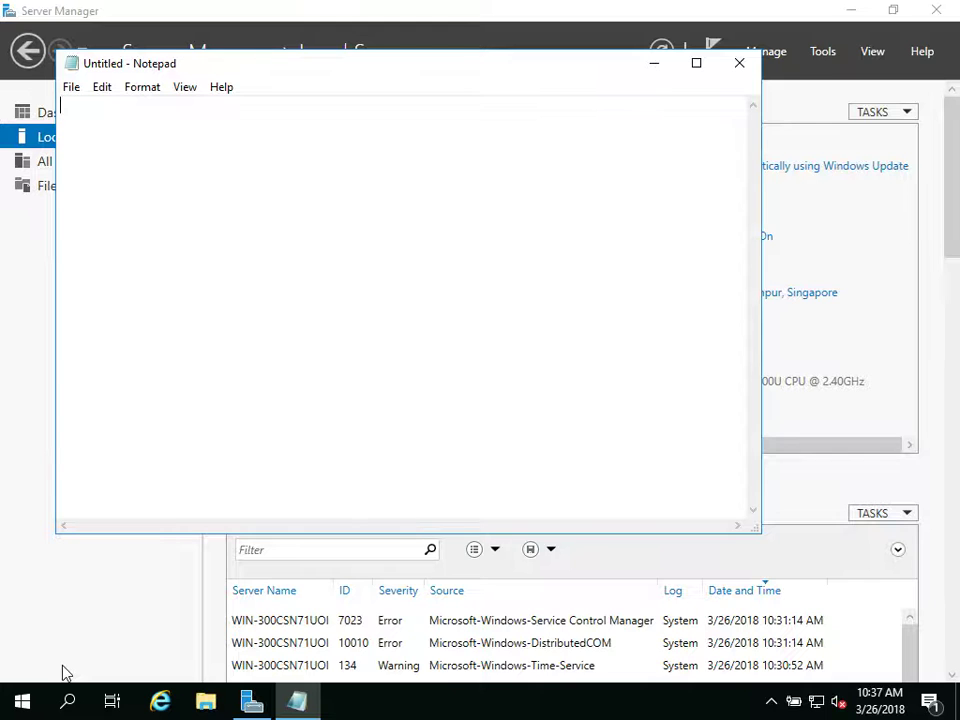
Step: Type 'This Windows Server 2019 Insider Preview is installed by', the installer's full name, and 'on'
text(This Windows Sere)
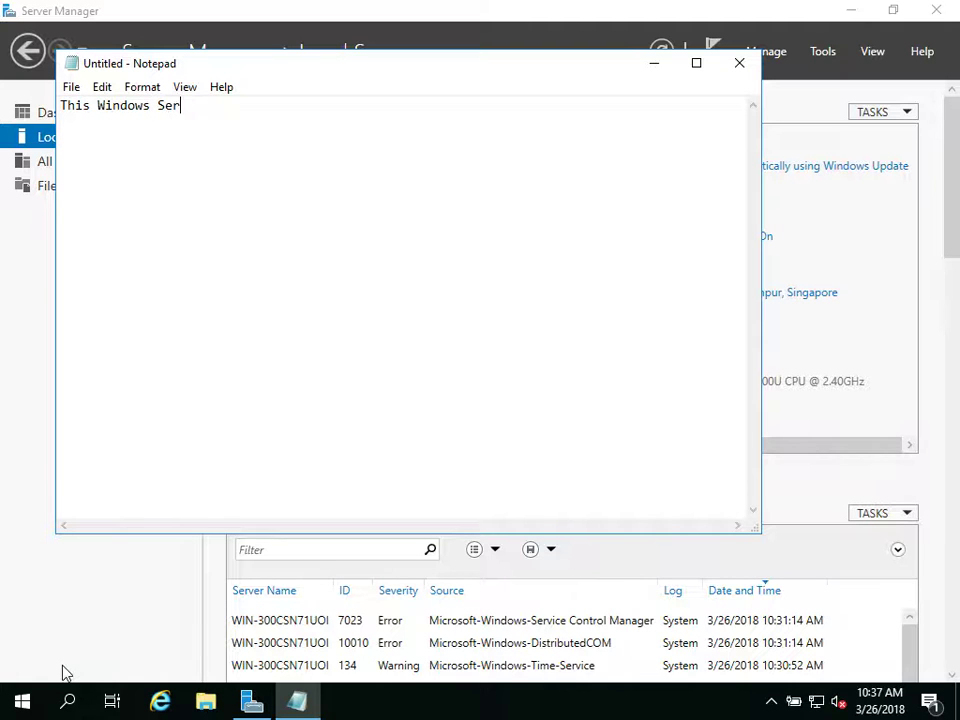
key(BackSpace)
text(ver 2019 Insider)
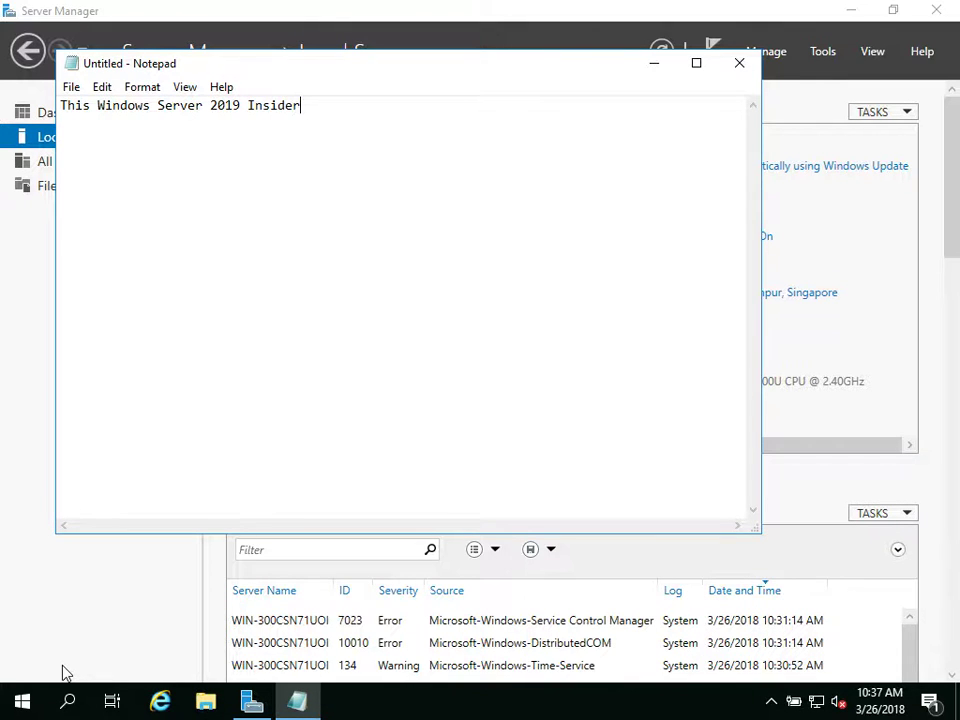
text( Preview is installed by T)
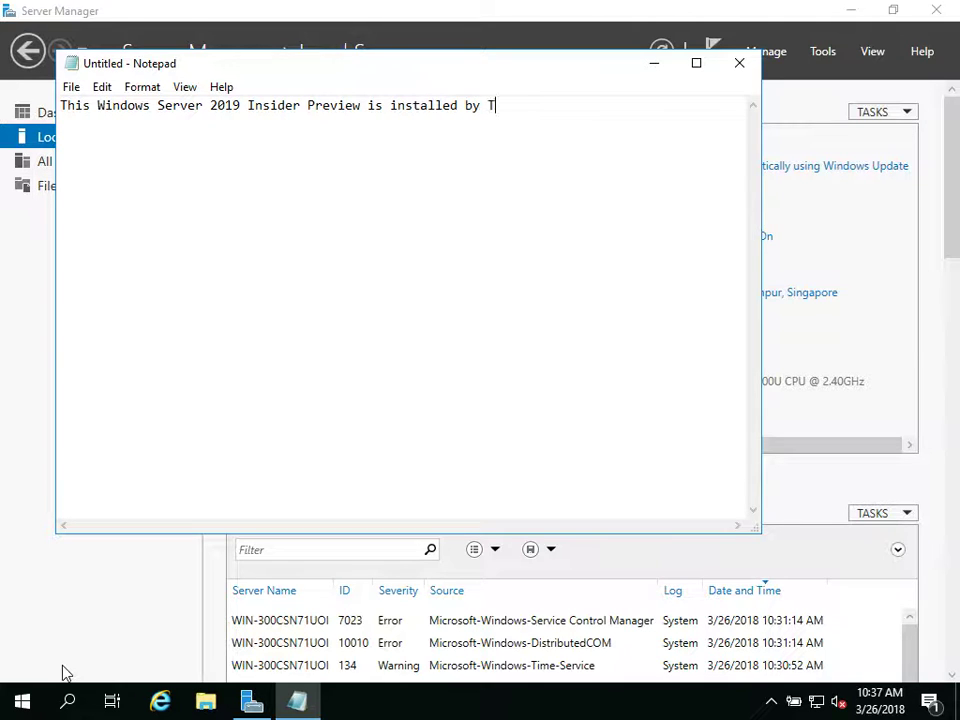
text(urritopsis Dohrn)
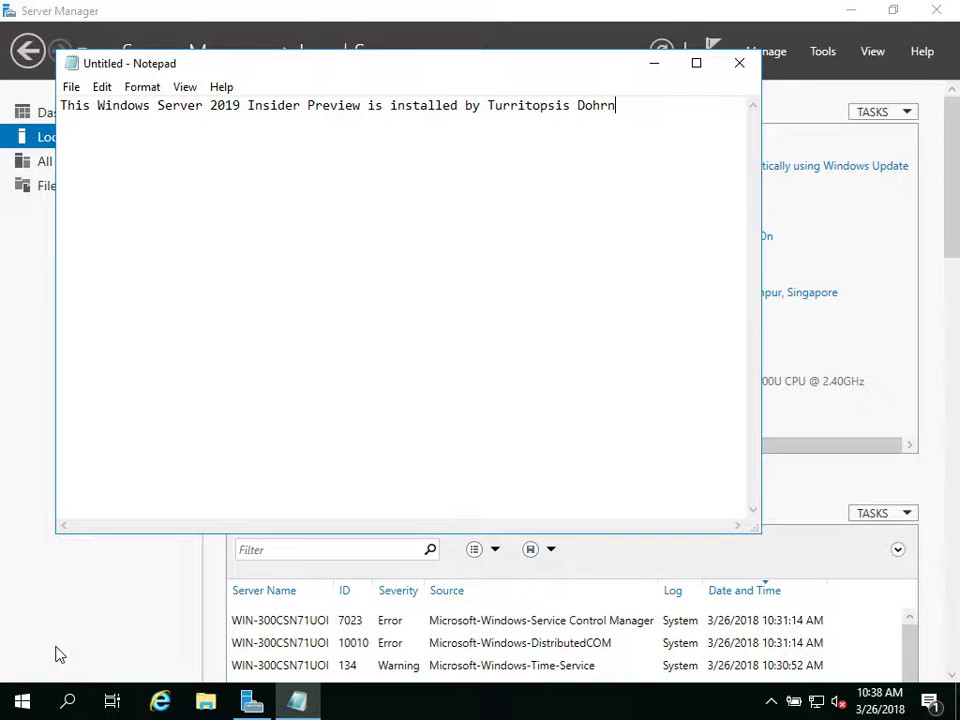
text(ii Teo En Ming)
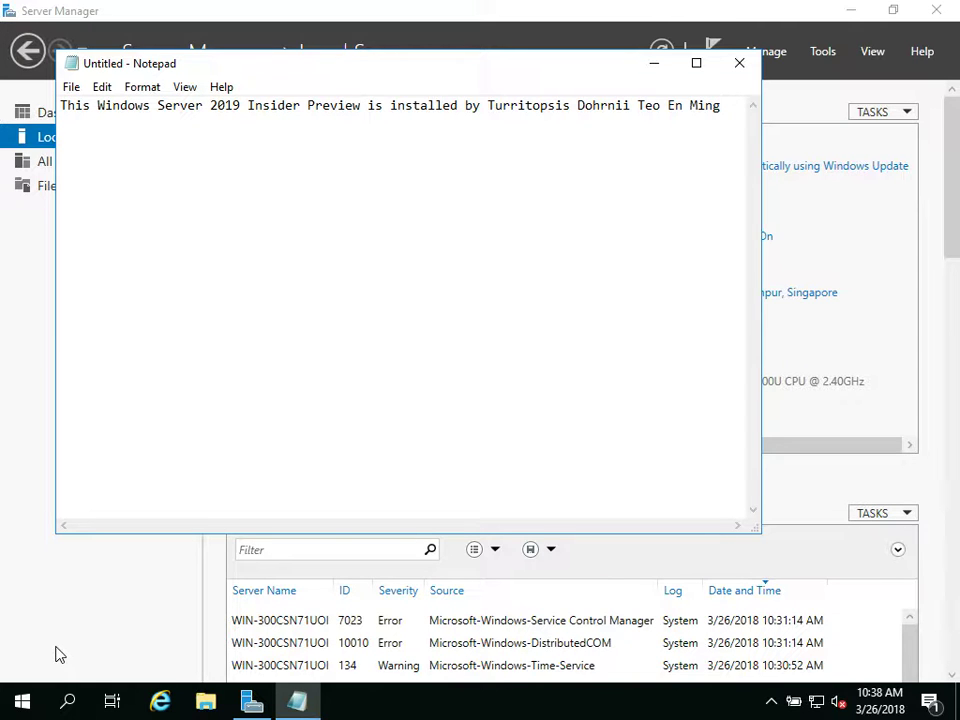
text( on)
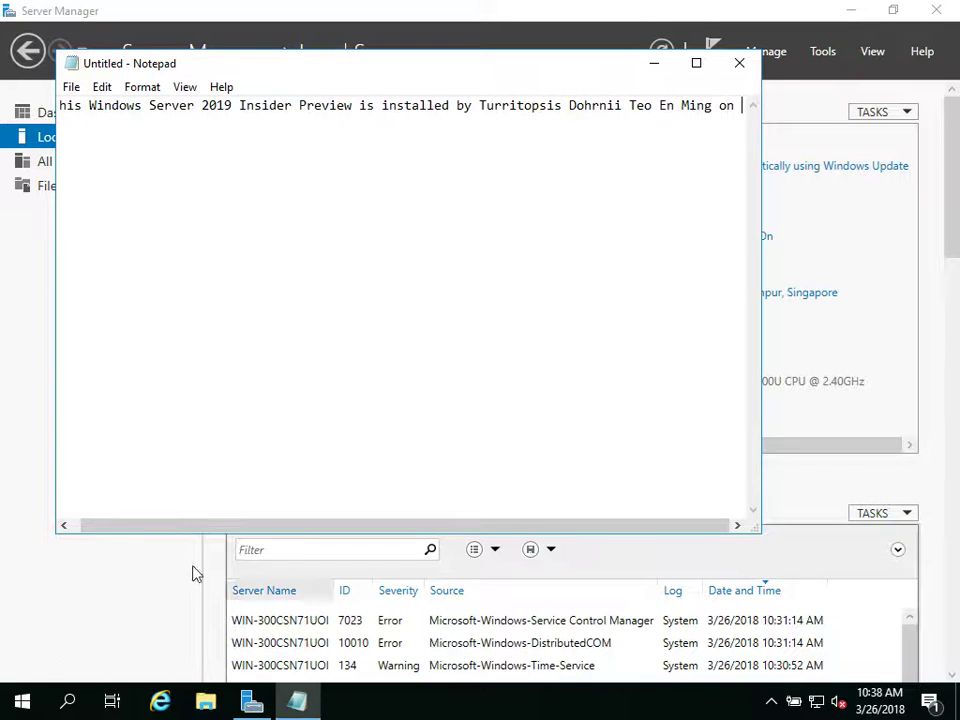
Step: Enable Word Wrap and end the note with '26 March 2018 Monday at 10:37 AM Singapore Time.'
click(155, 90)
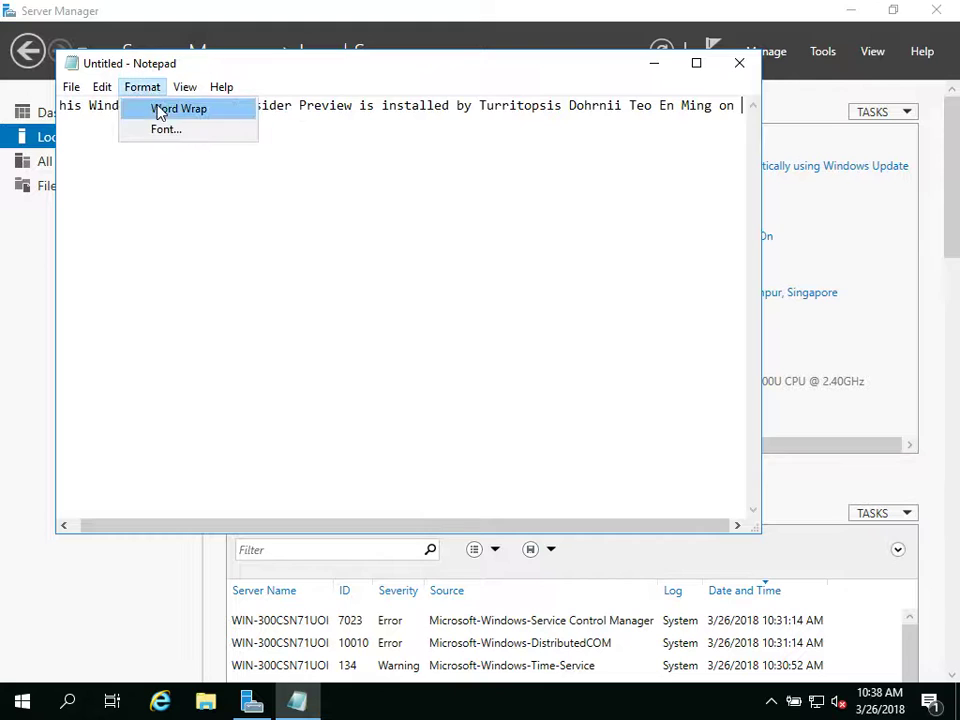
click(158, 110)
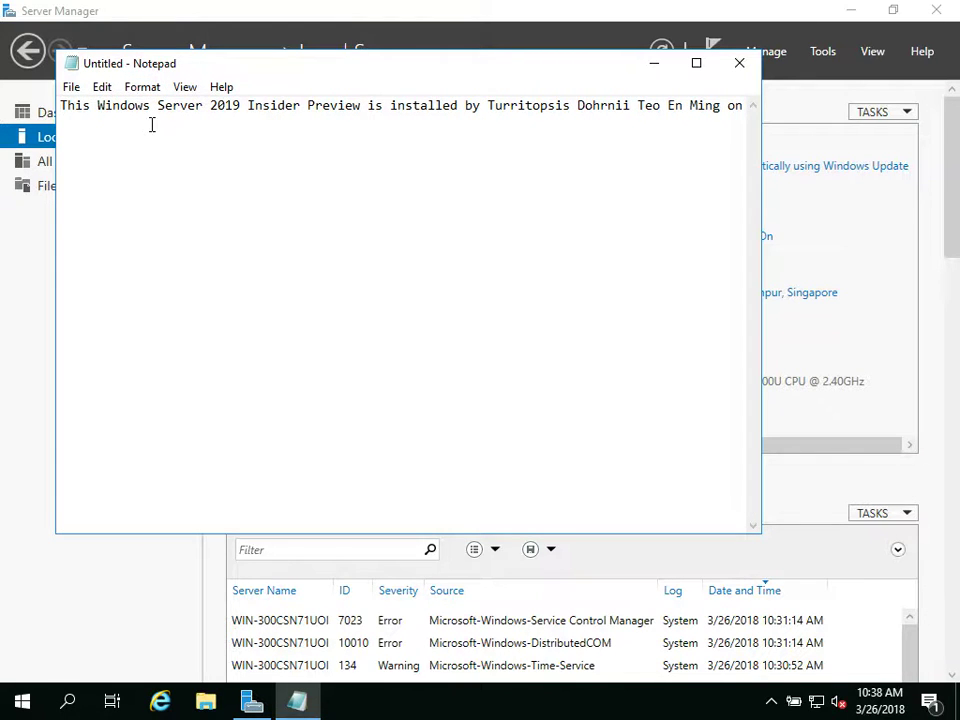
text(26)
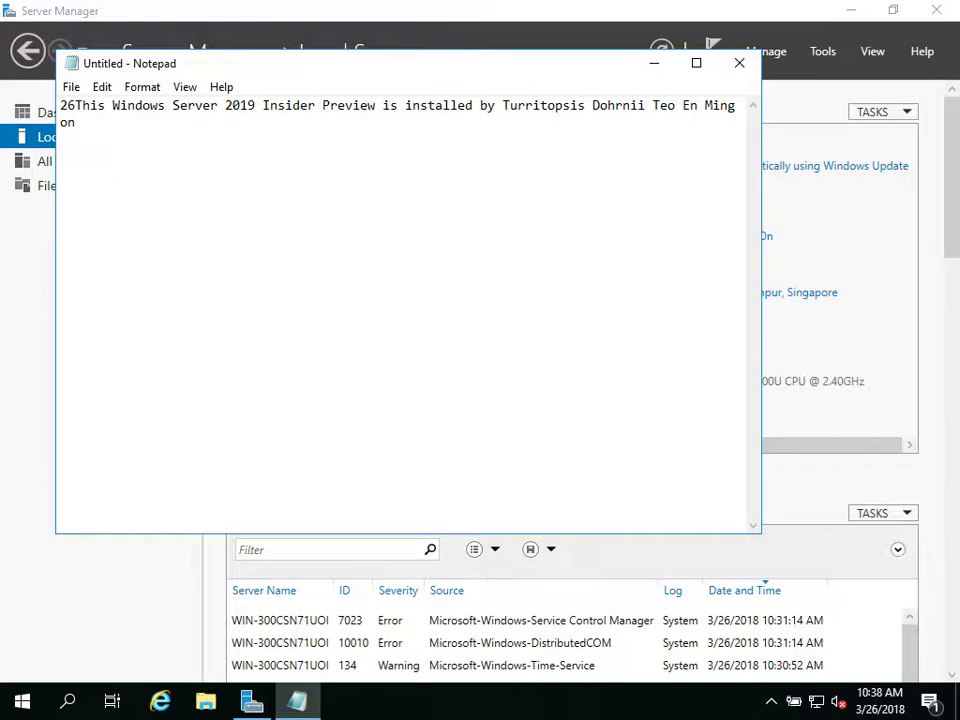
key(BackSpace)
key(BackSpace)
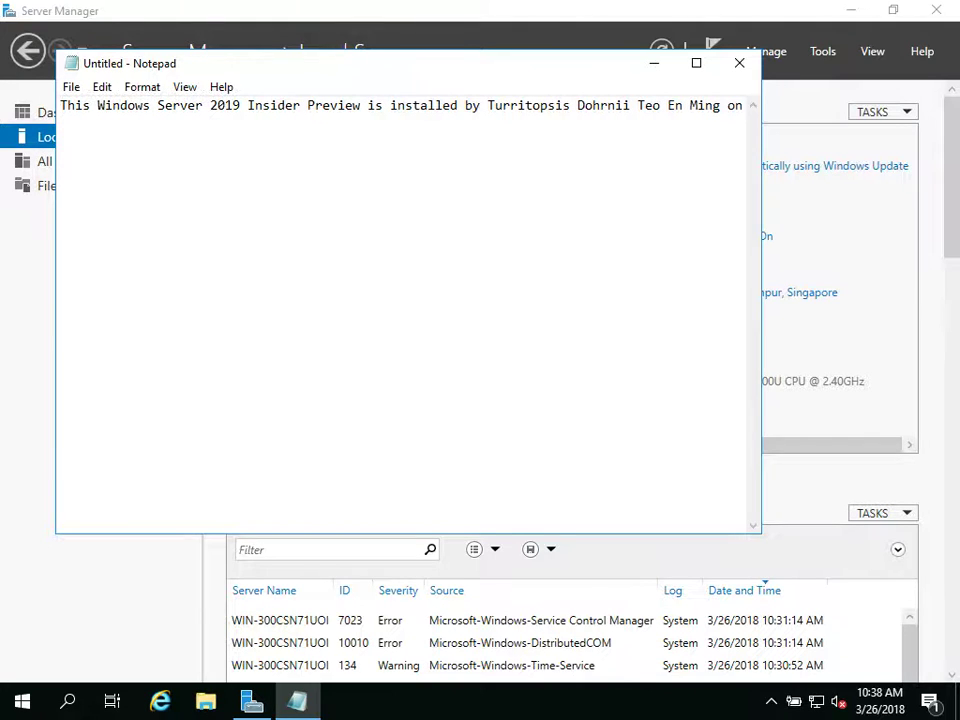
click(739, 106)
text(26 March 2018)
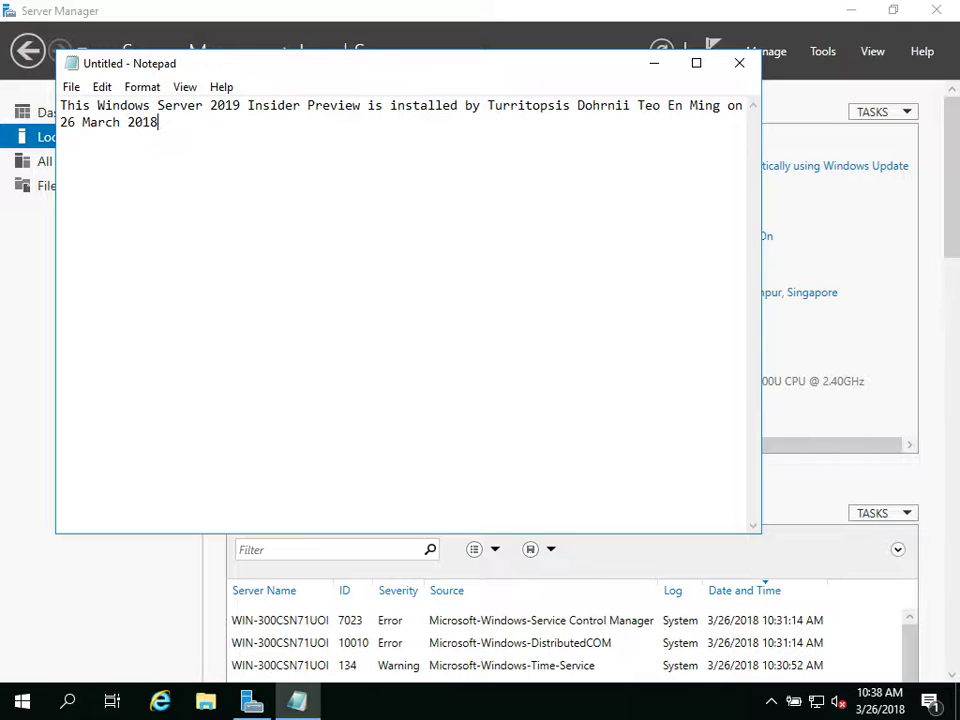
text( Monday at 10:37 AM )
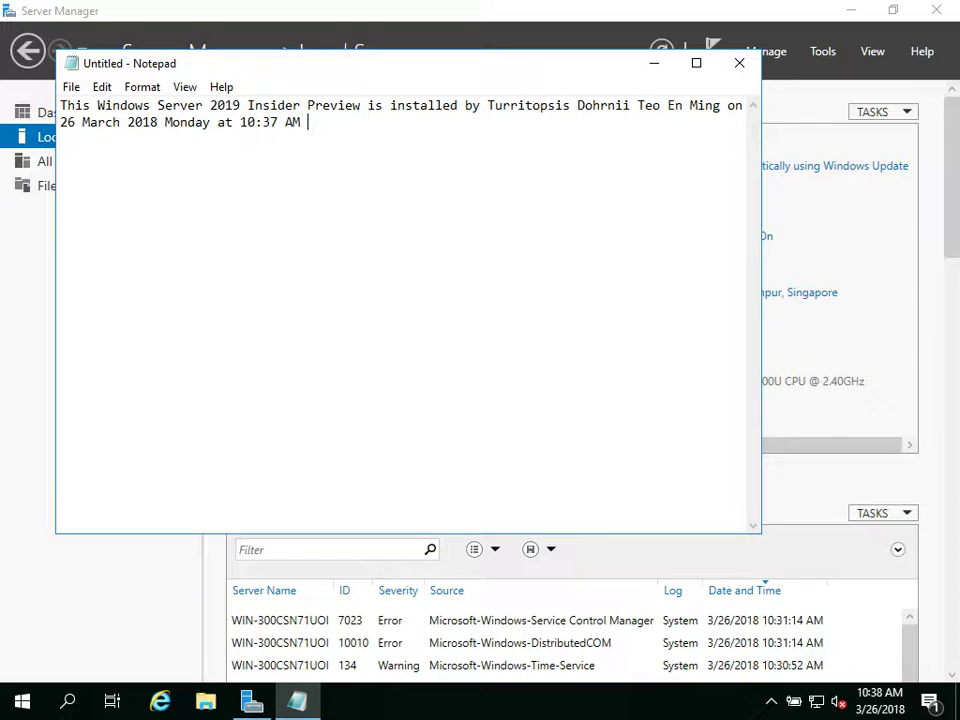
text(Singapore Time.)
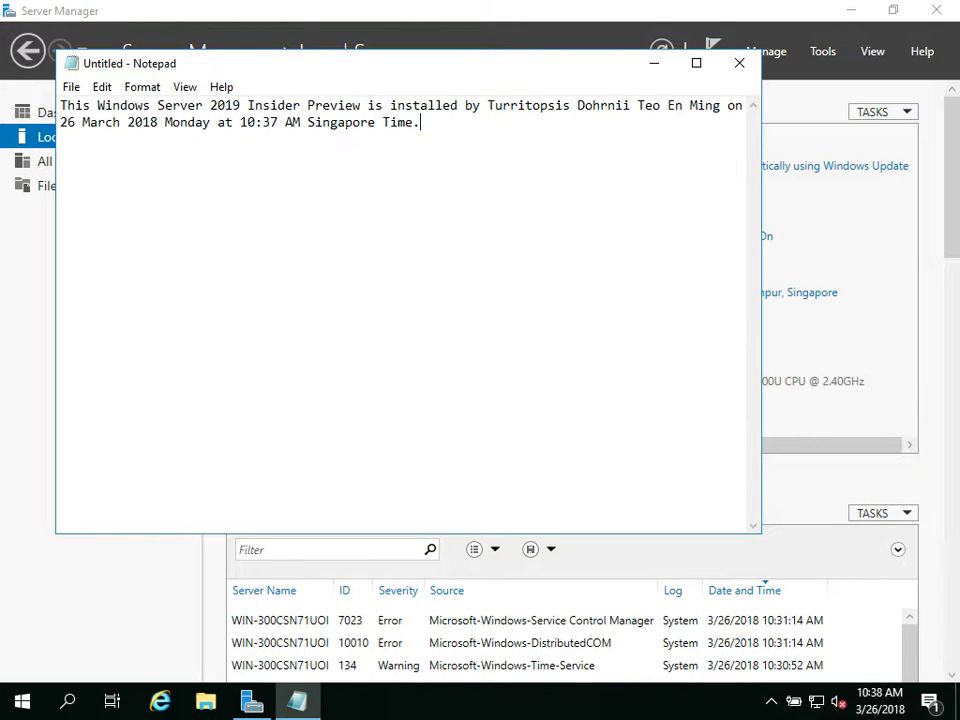